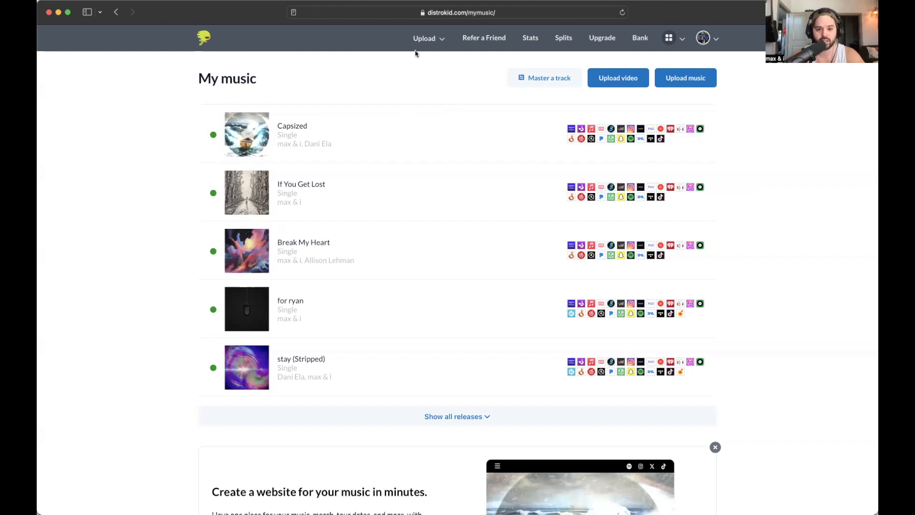
- Start a new music upload and add Snapchat, confirming 100% ownership of the publishing
left_click(428, 38)
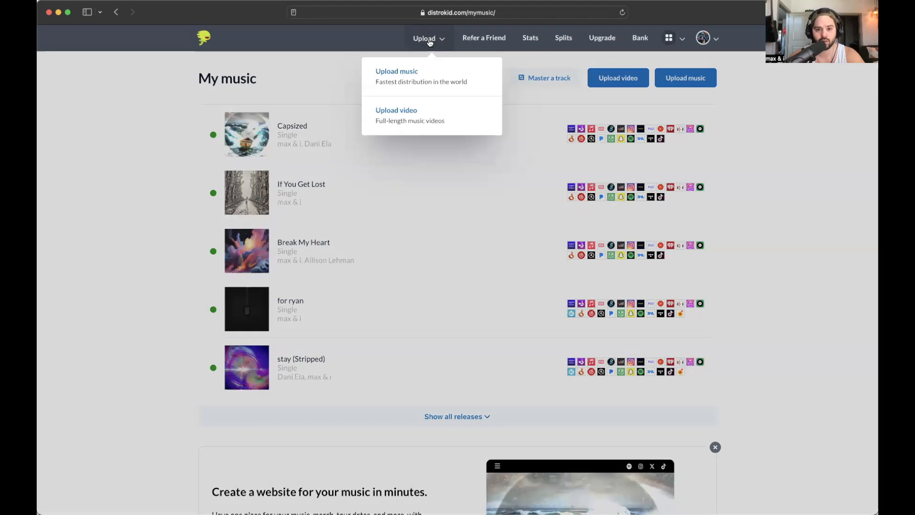
left_click(405, 76)
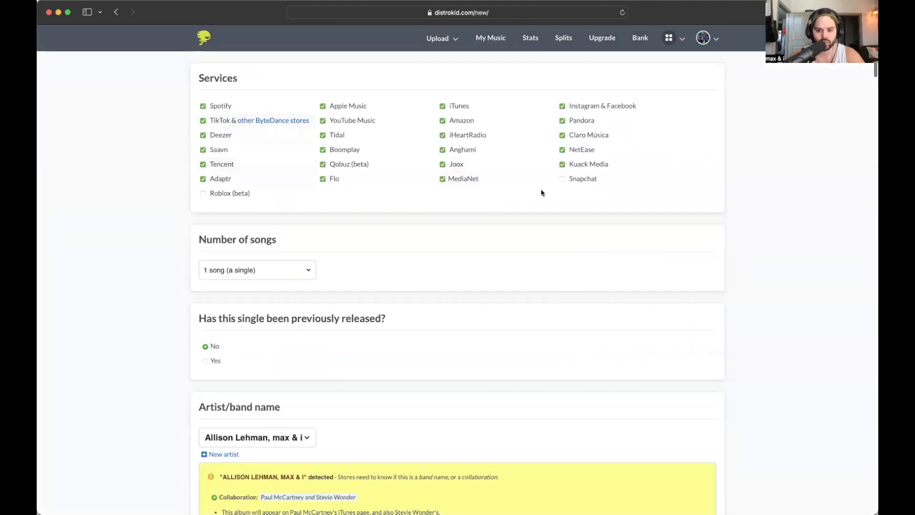
left_click(565, 183)
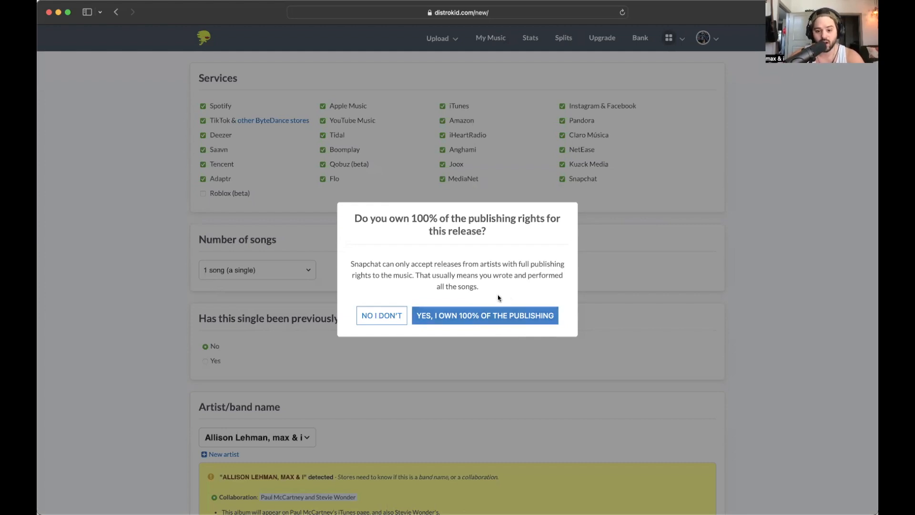
left_click(486, 322)
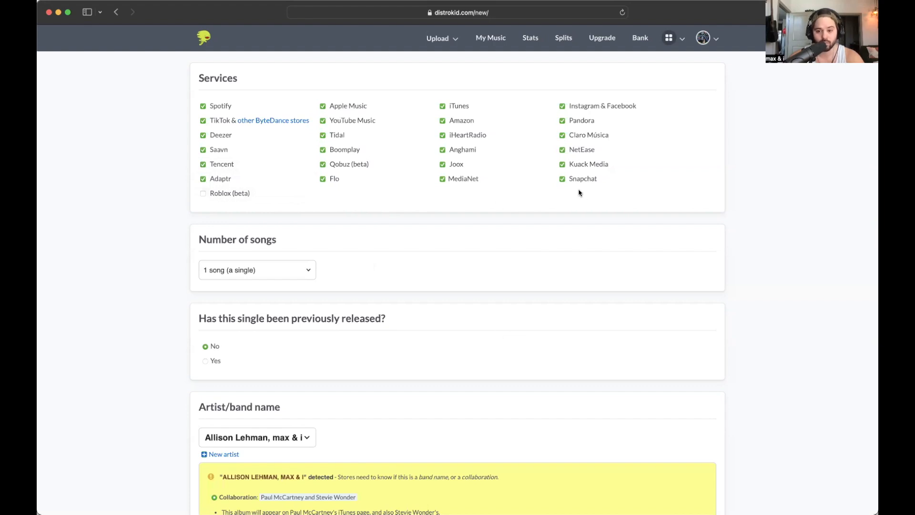
left_click(203, 194)
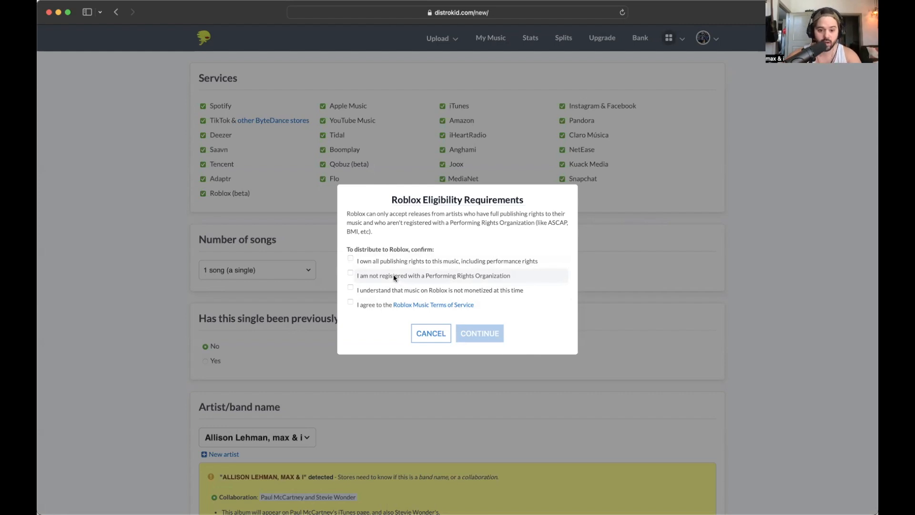
left_click(431, 333)
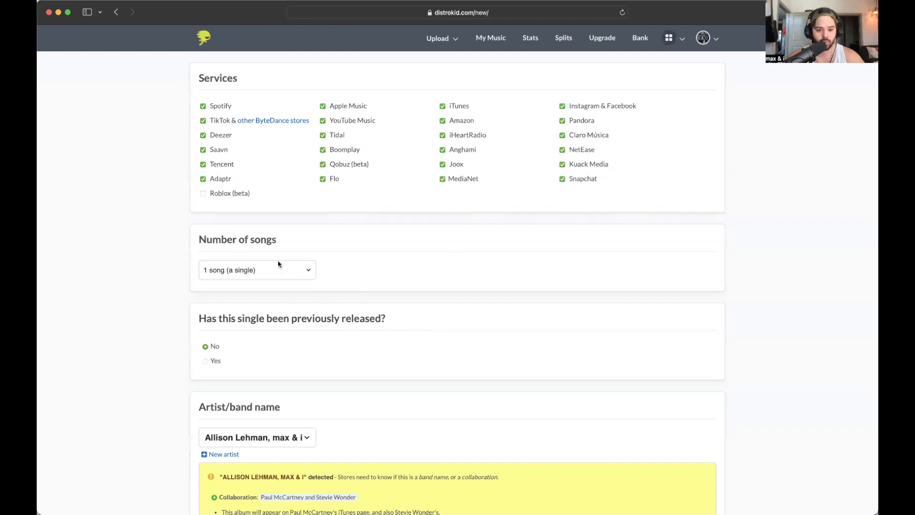
- Select 'max & i' as the artist and mark it as a band name
scroll(296, 290, "down", 4)
scroll(267, 250, "down", 3)
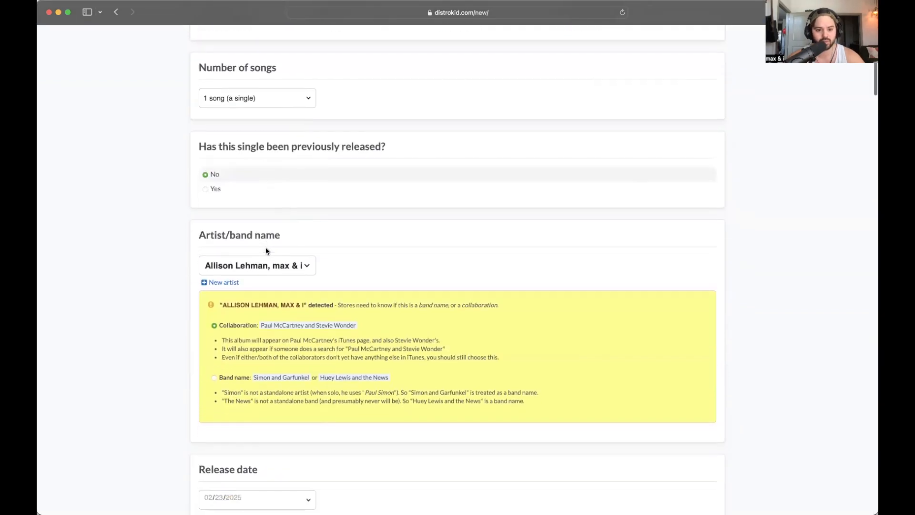
scroll(343, 258, "down", 2)
left_click(297, 212)
left_click(297, 212)
left_click(246, 213)
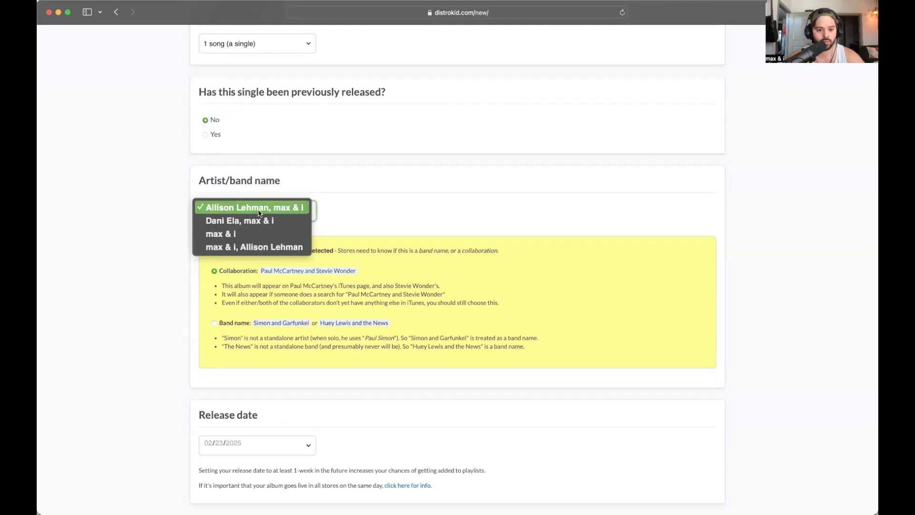
left_click(239, 234)
scroll(274, 242, "down", 1)
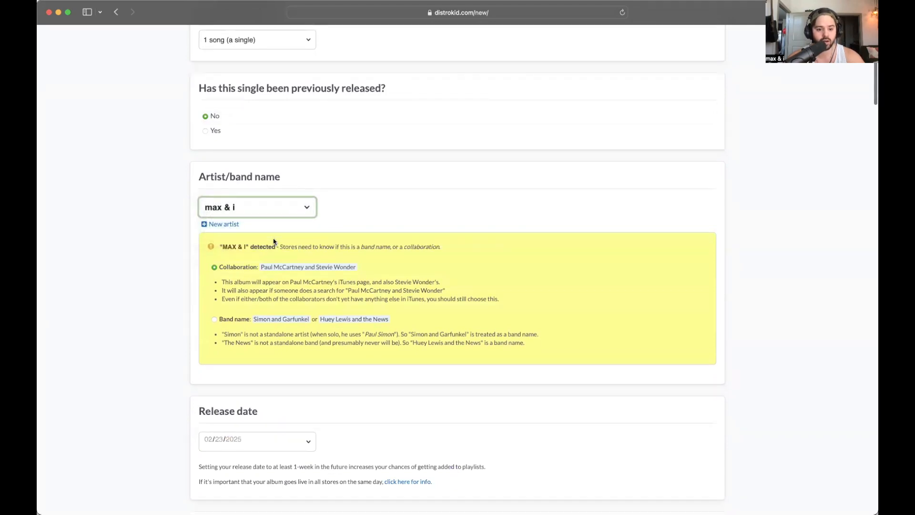
left_click(215, 285)
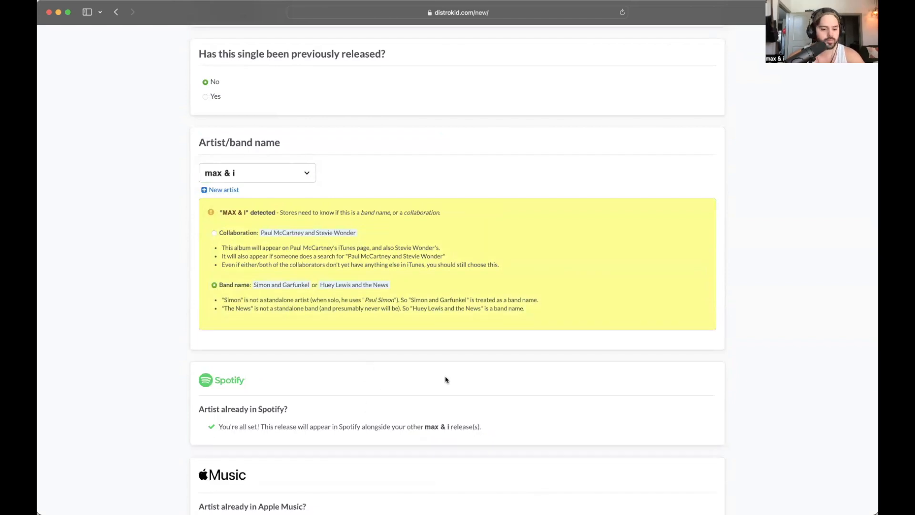
scroll(446, 380, "down", 5)
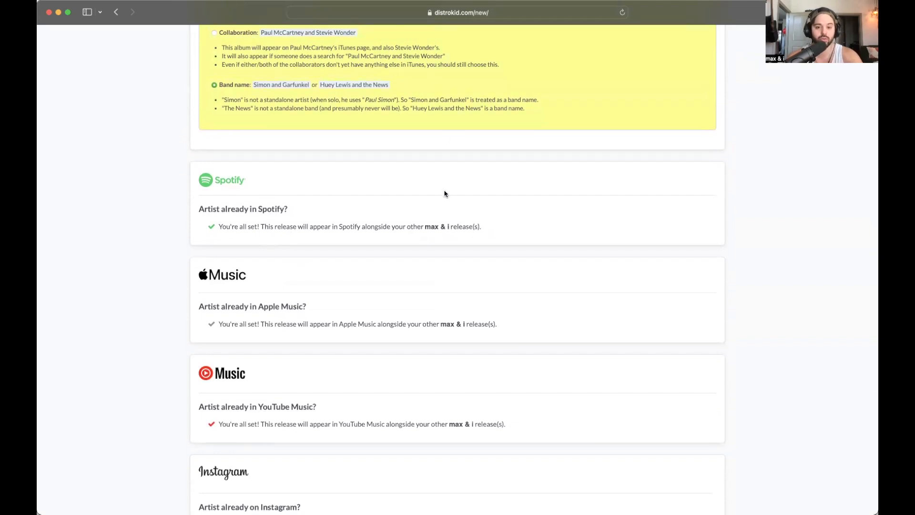
key("super+t")
- Open the max & i artist page in Spotify Web Player, then return to DistroKid
type("spotify web play")
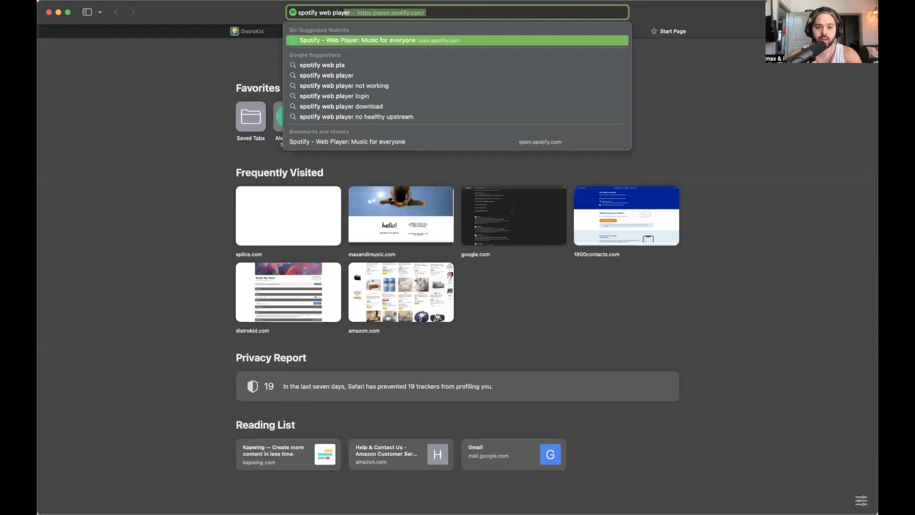
key("Return")
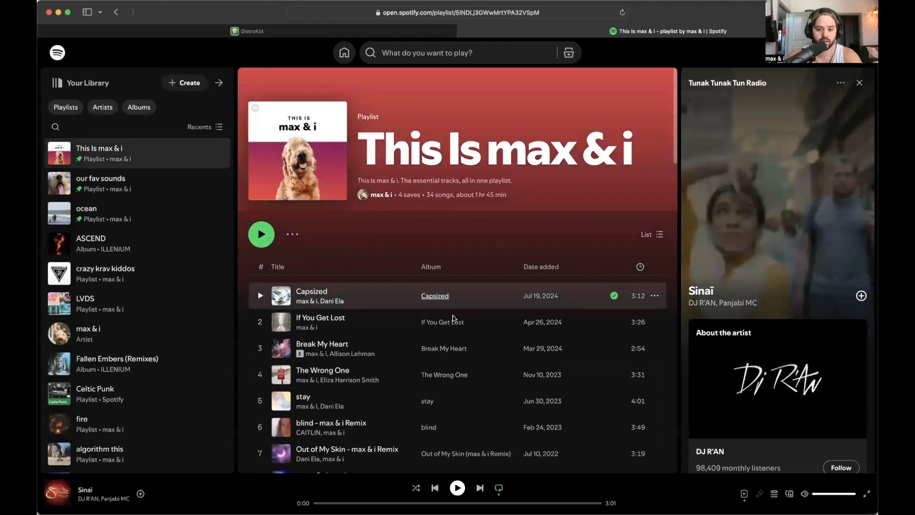
left_click(306, 327)
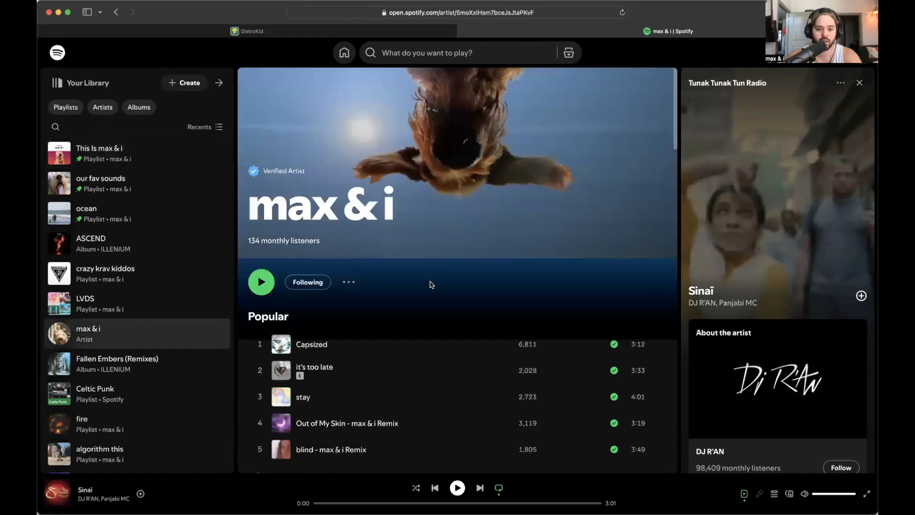
left_click(351, 283)
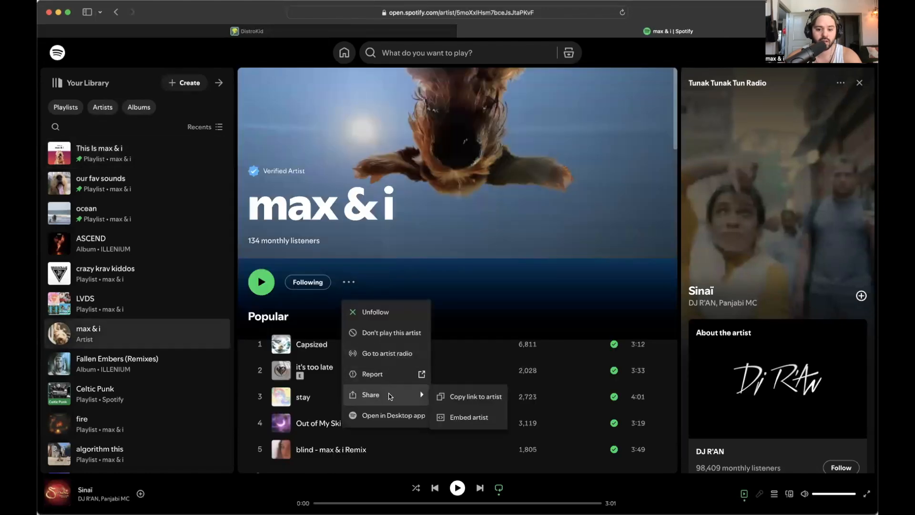
left_click(391, 28)
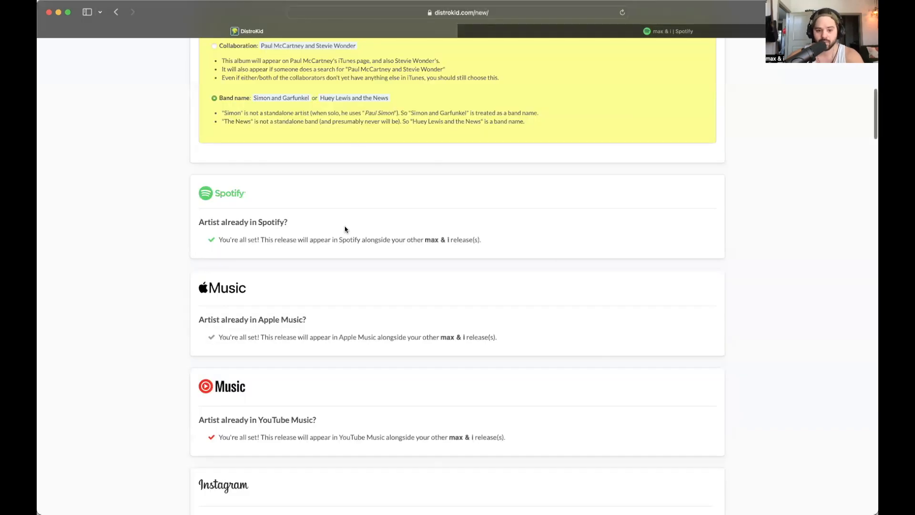
- Pick March 21, 2025 in the release date calendar, giving 03/21/2025
scroll(315, 227, "down", 5)
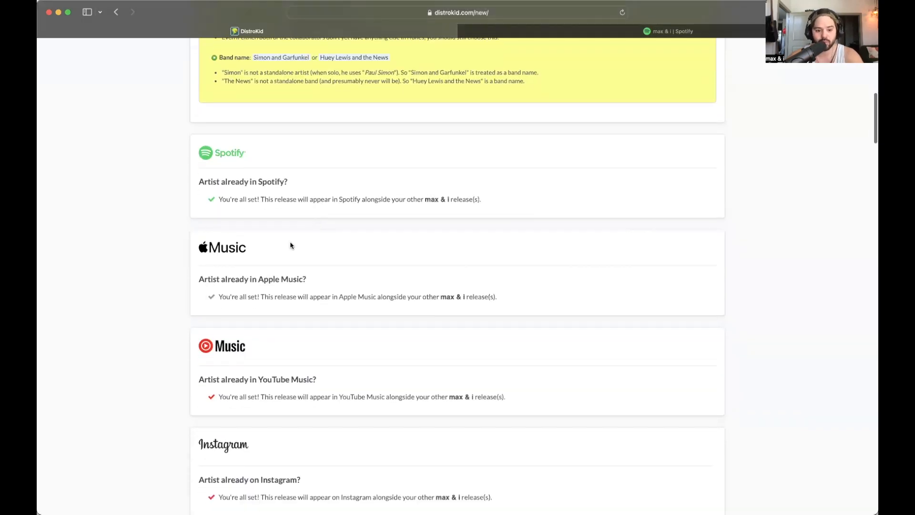
scroll(326, 266, "down", 4)
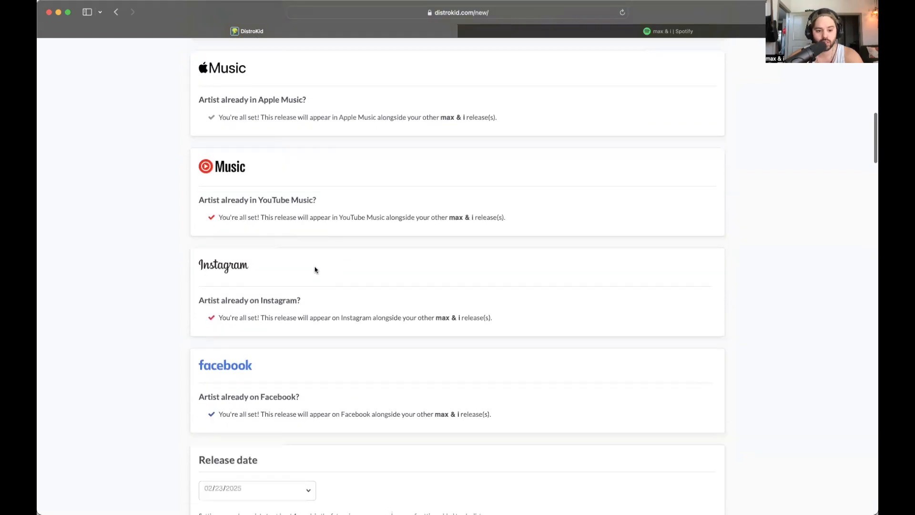
scroll(315, 270, "down", 9)
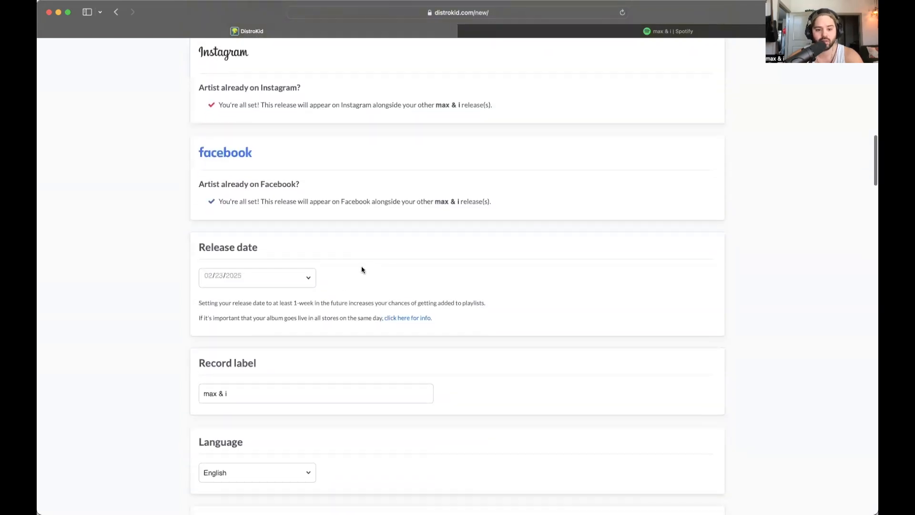
left_click(286, 283)
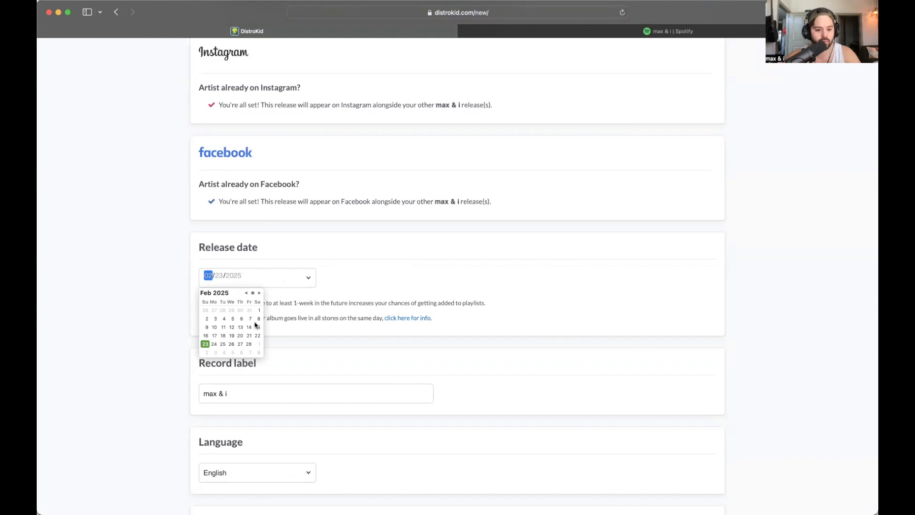
left_click(260, 293)
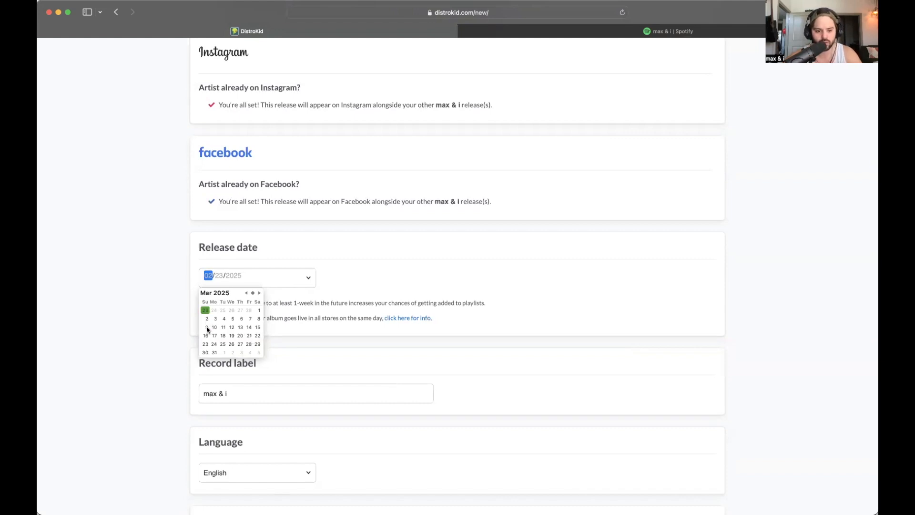
left_click(249, 336)
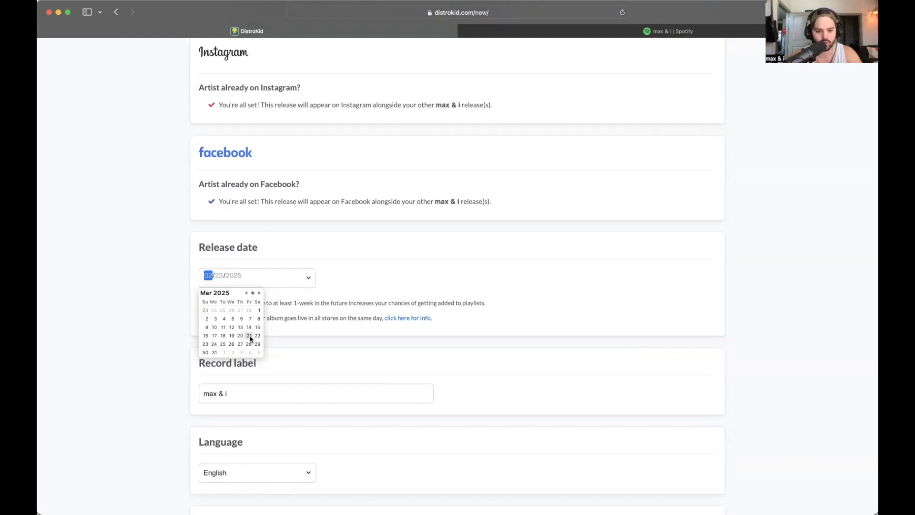
left_click(354, 285)
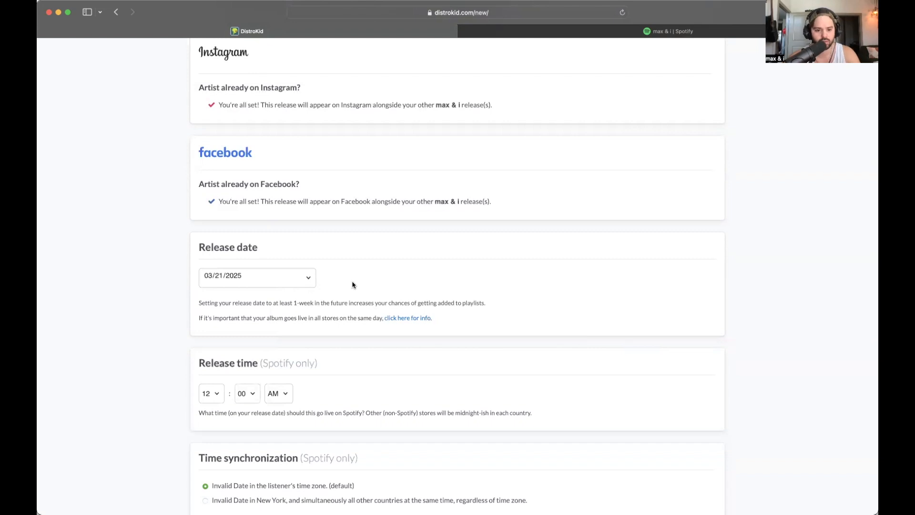
- Allow preorders and set the pre-order start date to March 7, 2025
scroll(352, 284, "down", 5)
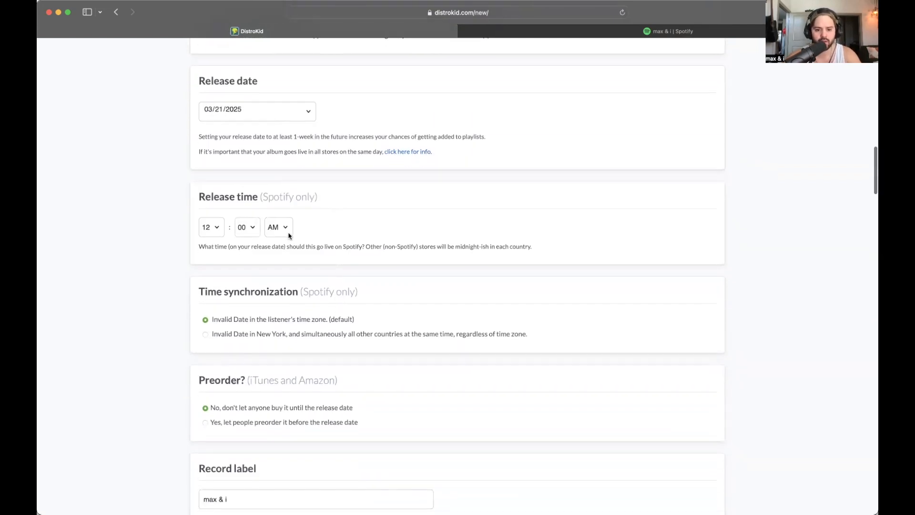
scroll(353, 241, "down", 2)
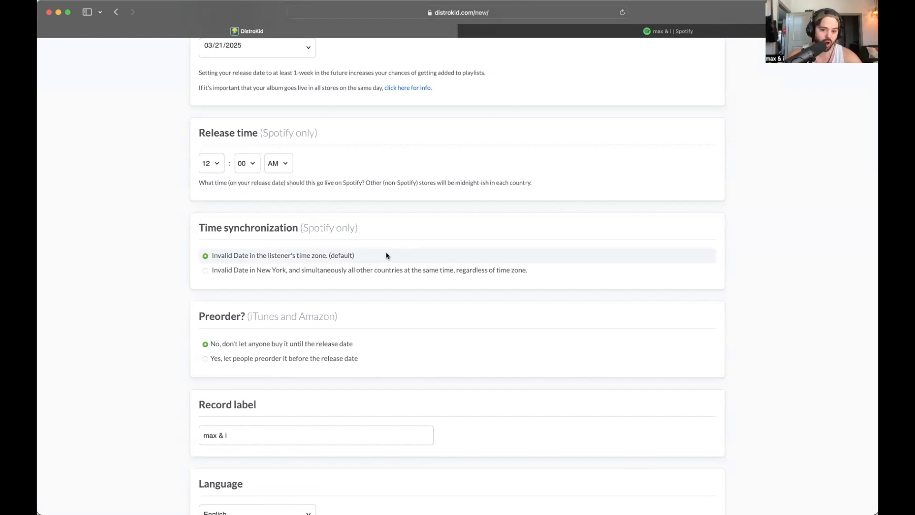
scroll(367, 248, "up", 3)
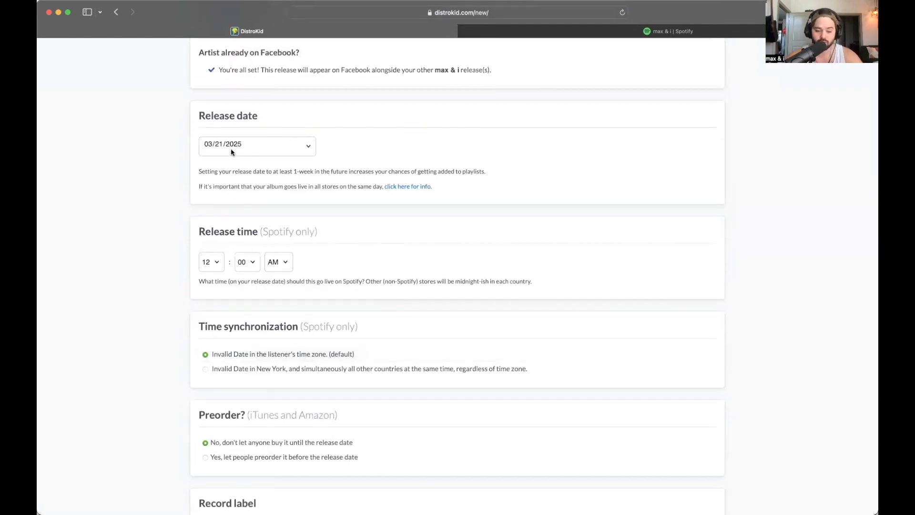
scroll(370, 299, "down", 3)
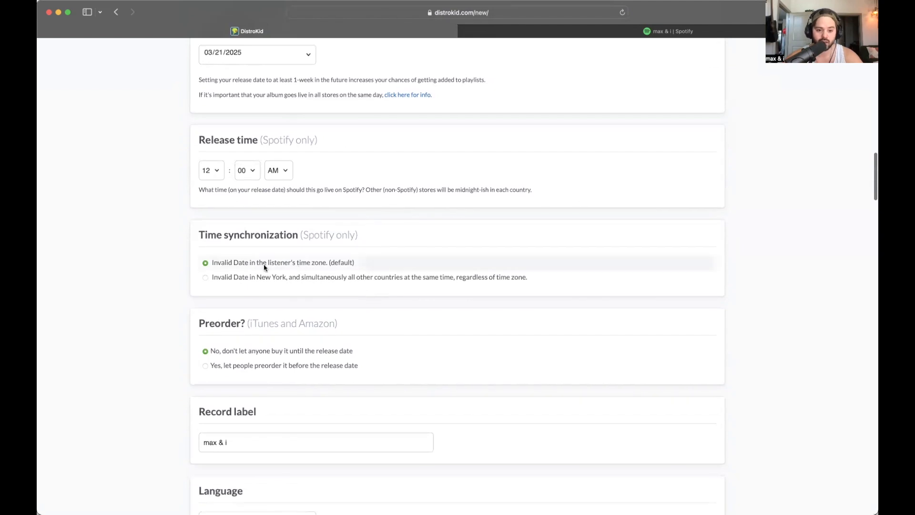
scroll(288, 265, "down", 2)
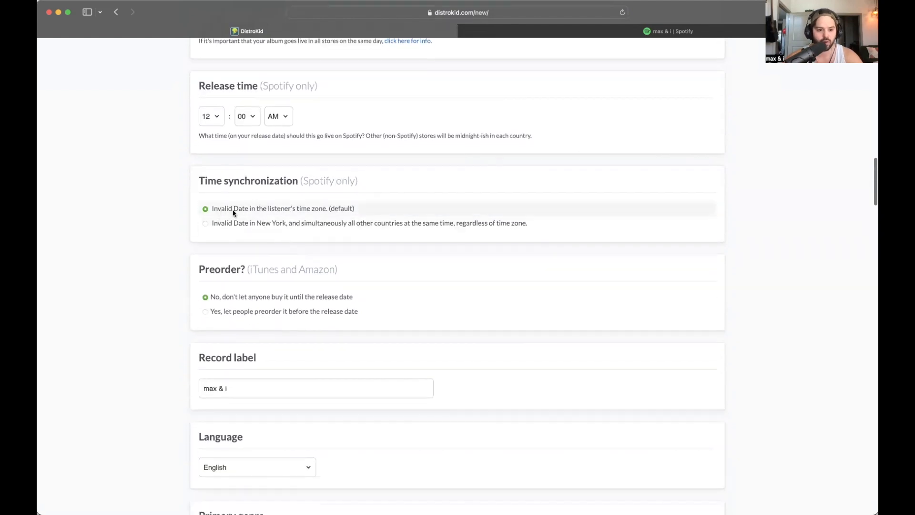
scroll(328, 279, "down", 3)
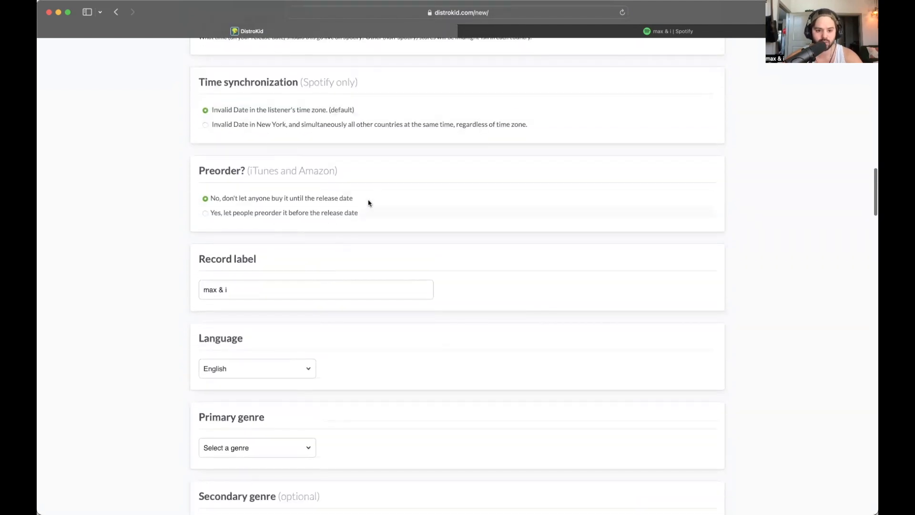
left_click(222, 214)
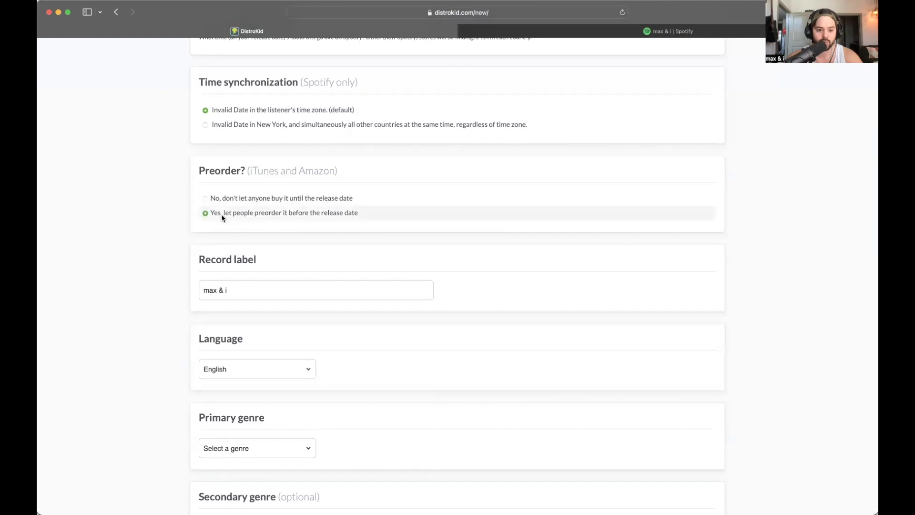
left_click(262, 258)
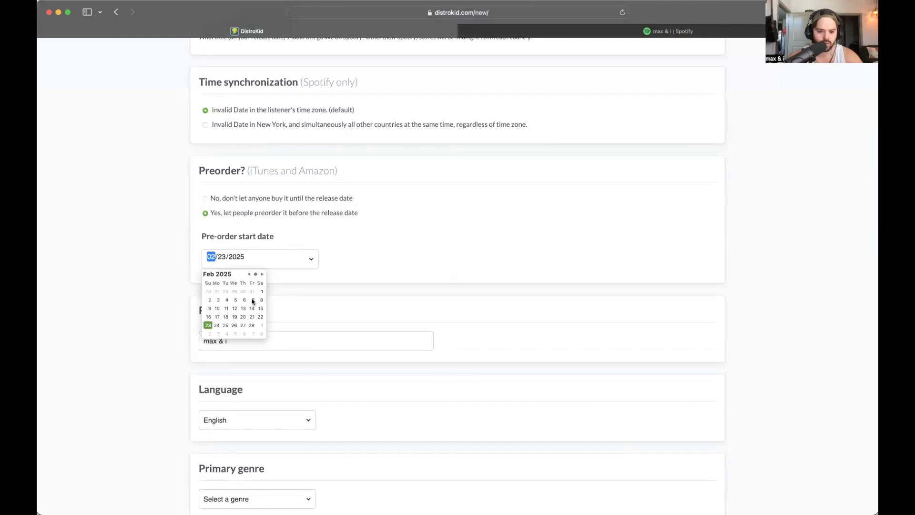
left_click(262, 274)
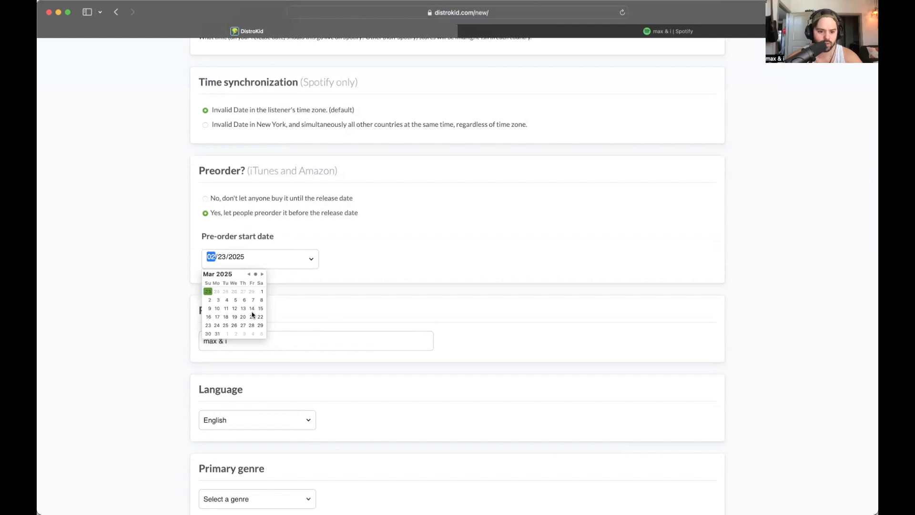
left_click(253, 300)
left_click(346, 252)
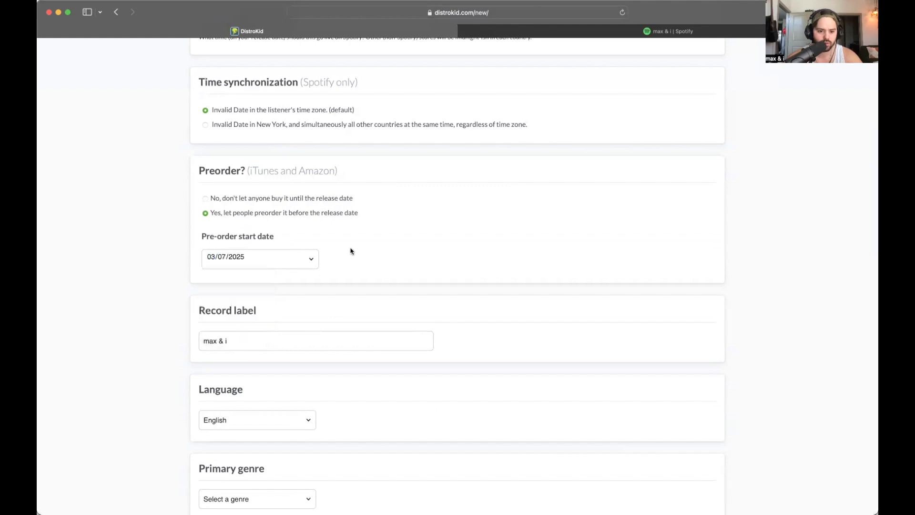
scroll(382, 272, "down", 3)
- Choose Electronic as the primary genre and Big Room as its subgenre
scroll(305, 293, "down", 3)
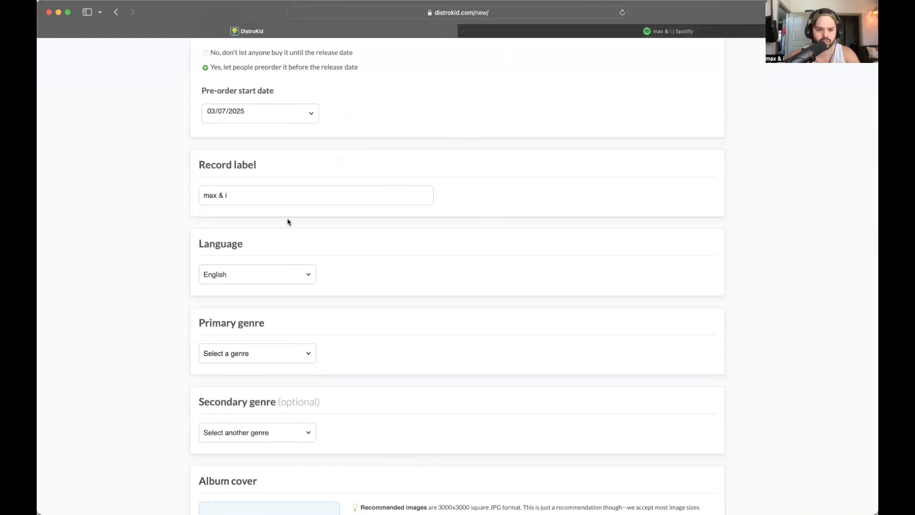
left_click(247, 195)
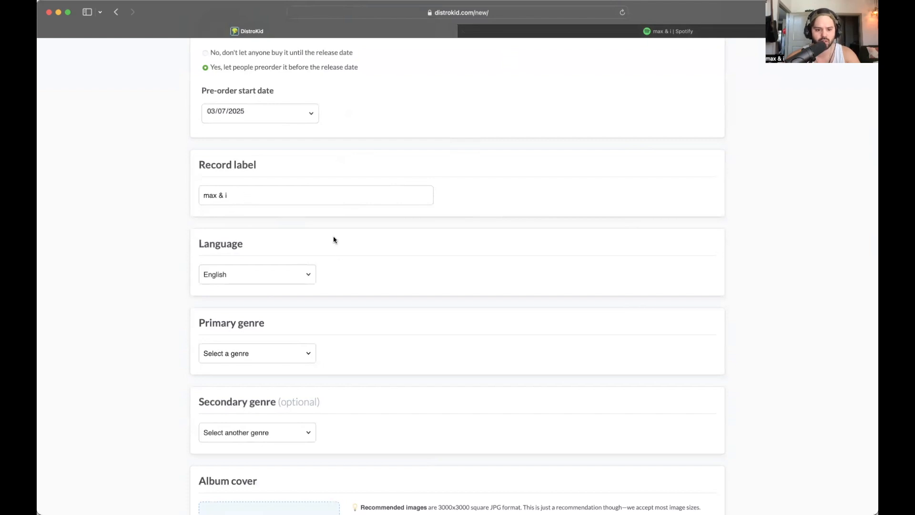
scroll(333, 238, "down", 3)
scroll(371, 249, "down", 1)
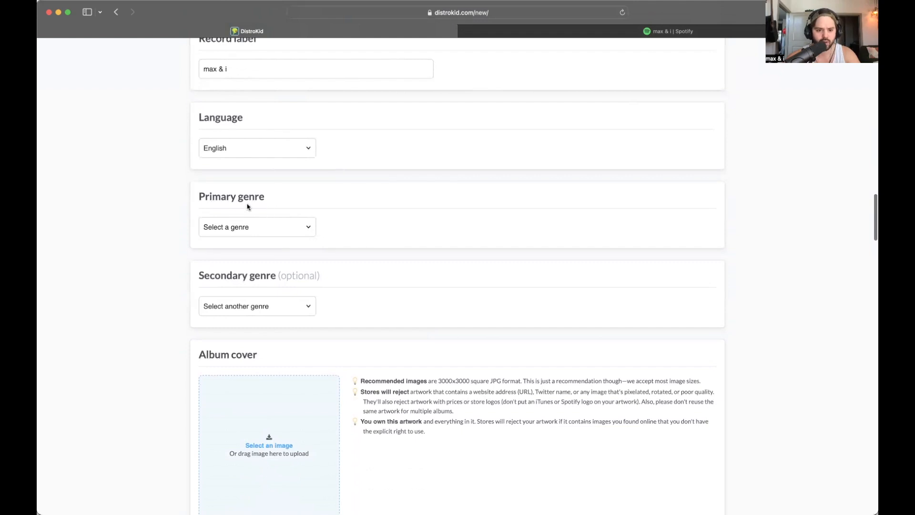
left_click(264, 227)
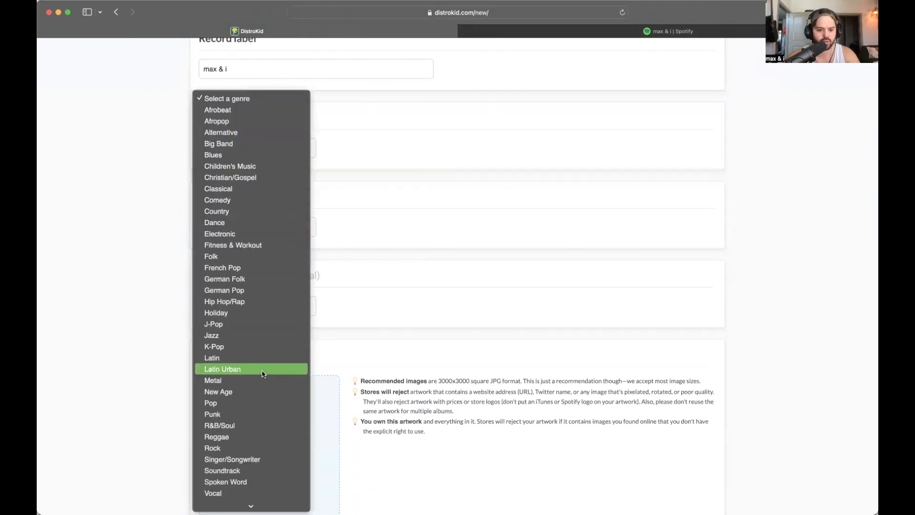
left_click(243, 233)
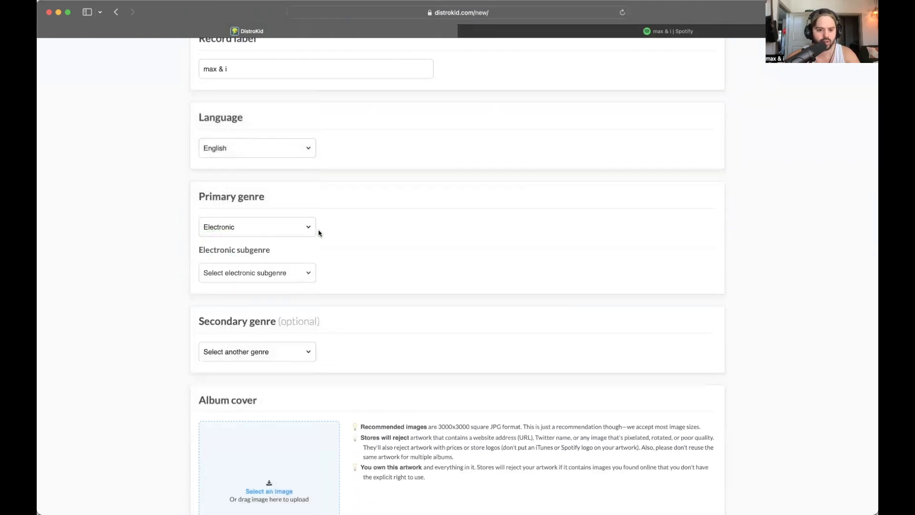
left_click(268, 275)
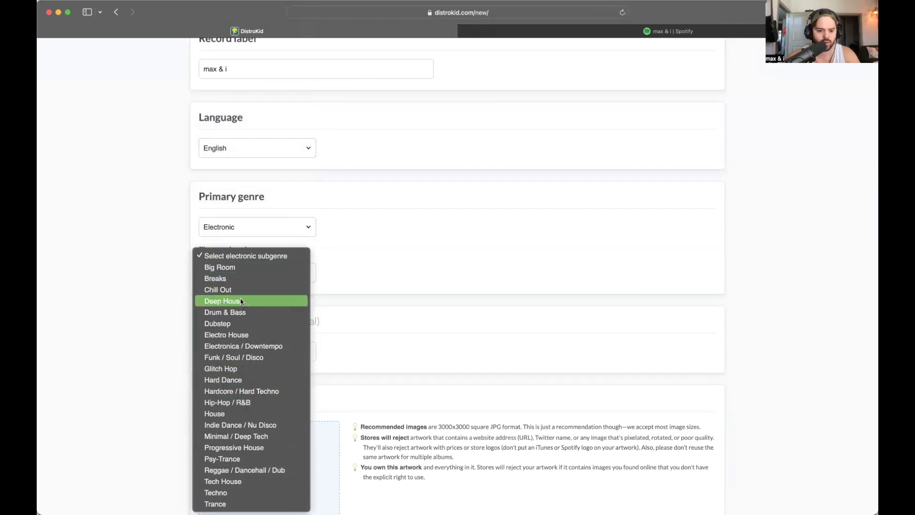
left_click(252, 267)
scroll(333, 279, "down", 5)
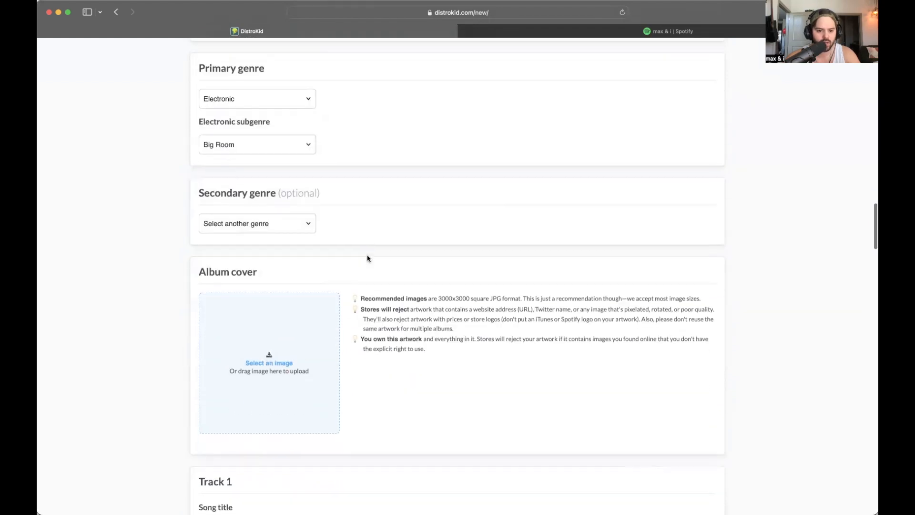
- Drop the tree artwork image onto the Album cover area
scroll(374, 230, "down", 4)
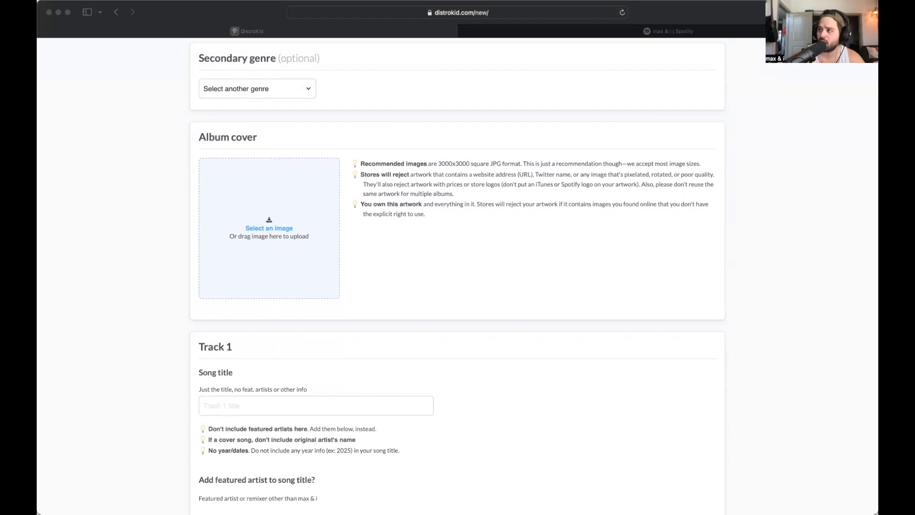
left_click_drag(517, 269, 283, 241)
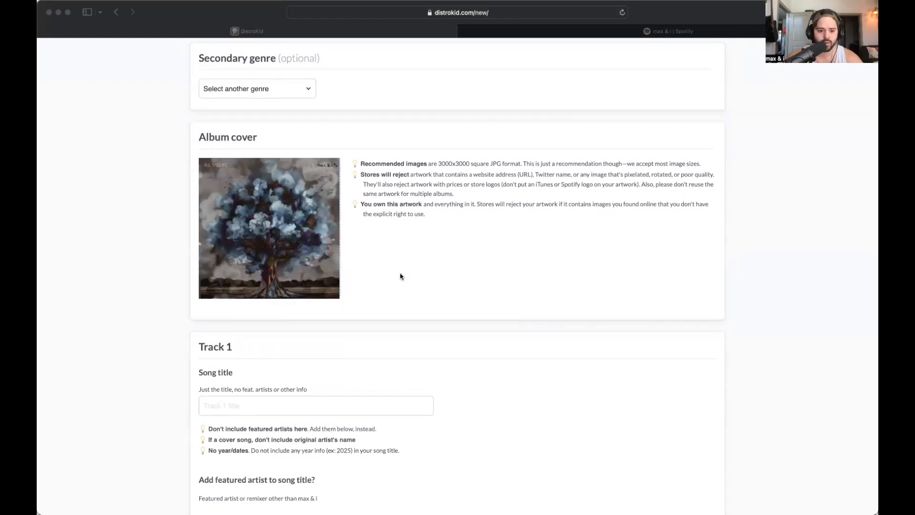
scroll(400, 276, "down", 5)
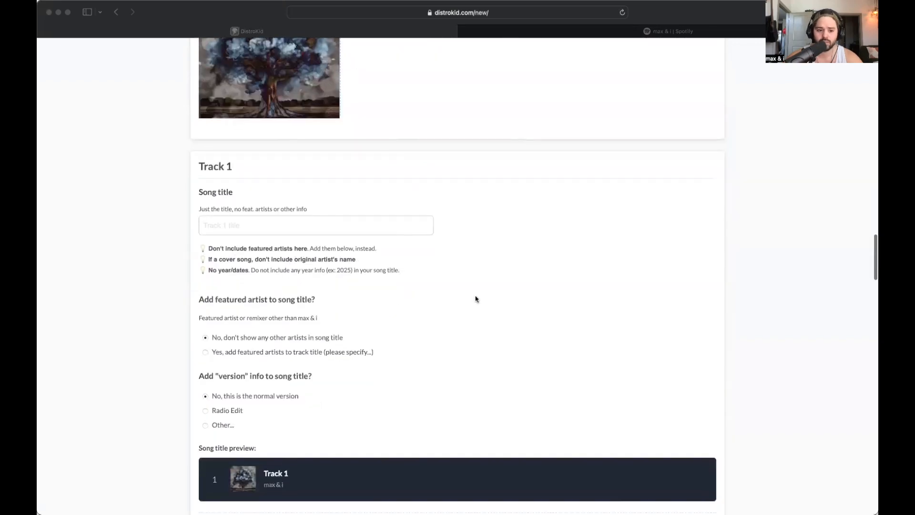
- Enter 'All My Life' as the Track 1 song title
left_click(265, 227)
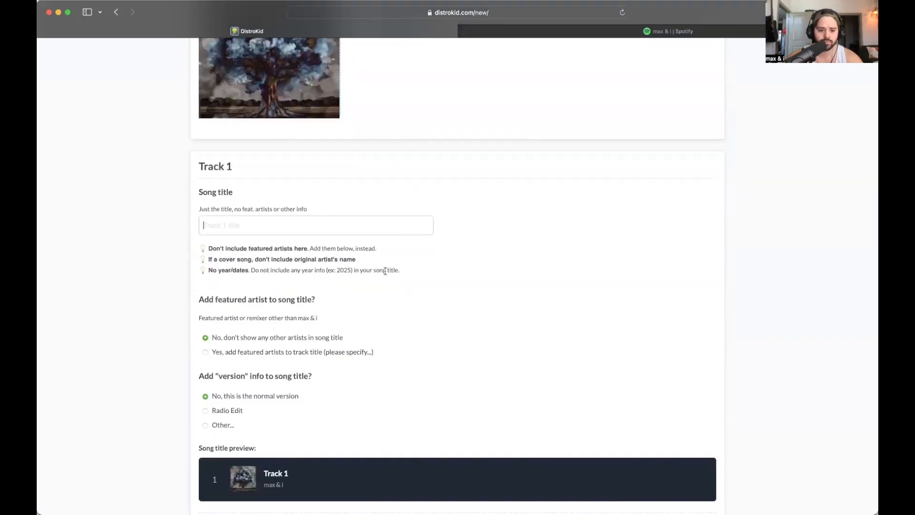
type("All M")
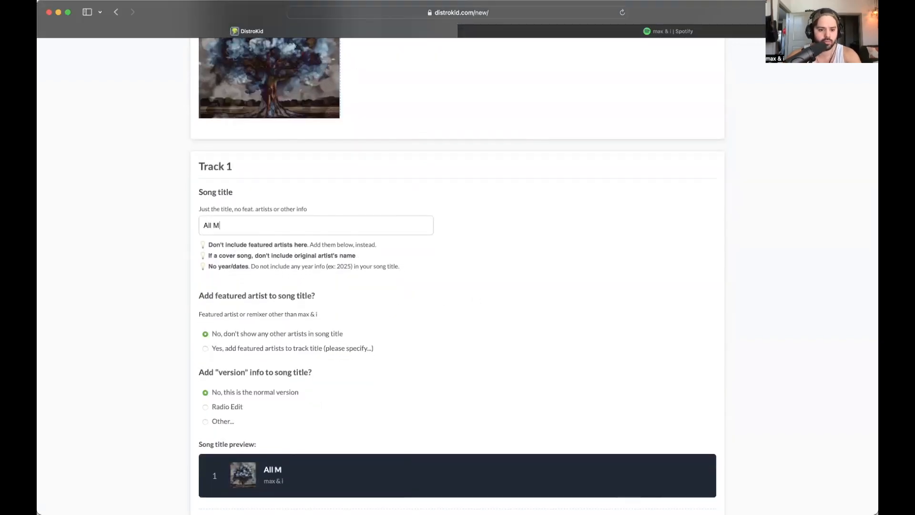
type("y Life")
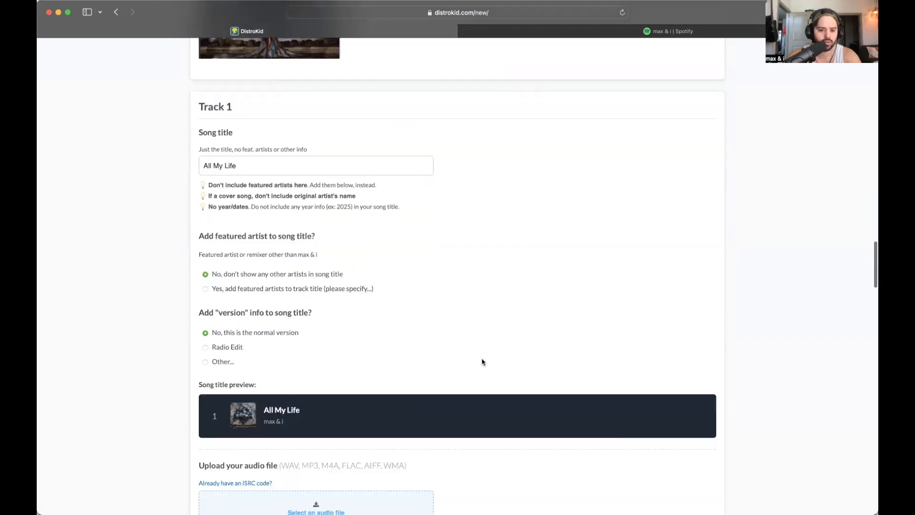
scroll(482, 355, "down", 3)
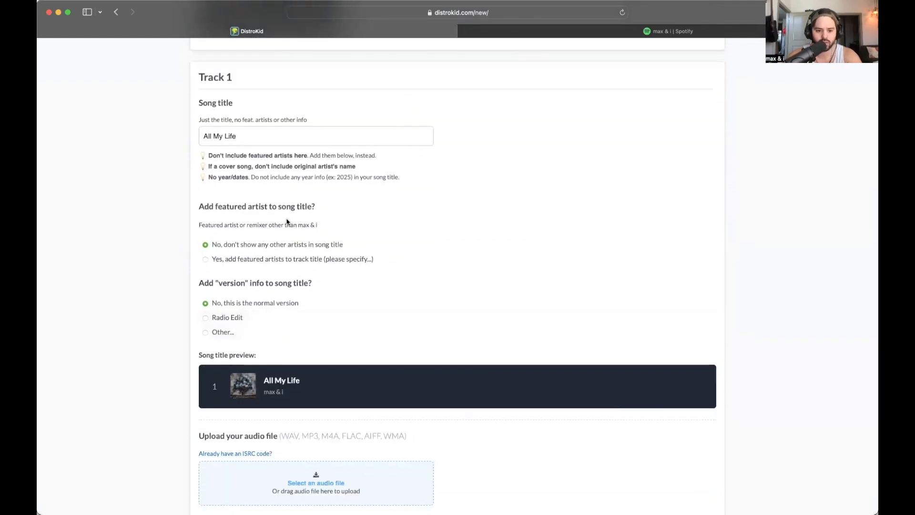
scroll(292, 244, "down", 1)
scroll(274, 247, "down", 2)
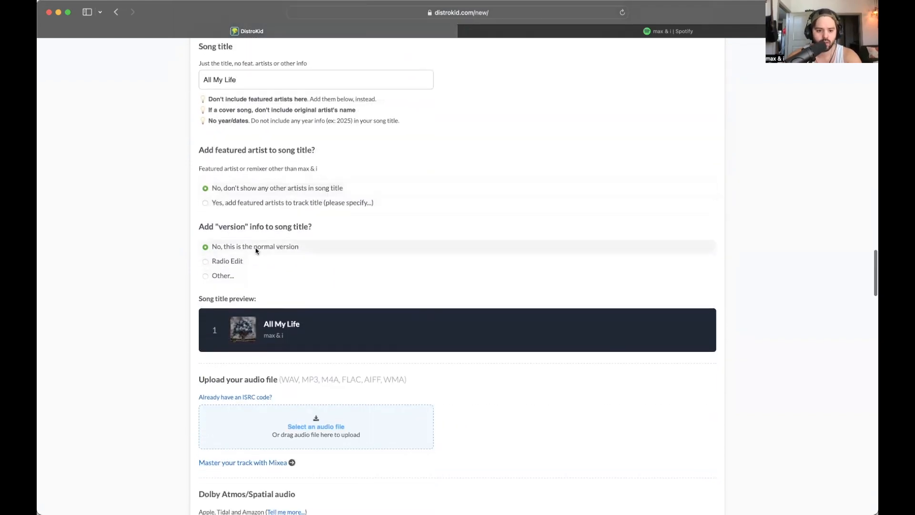
scroll(298, 266, "down", 2)
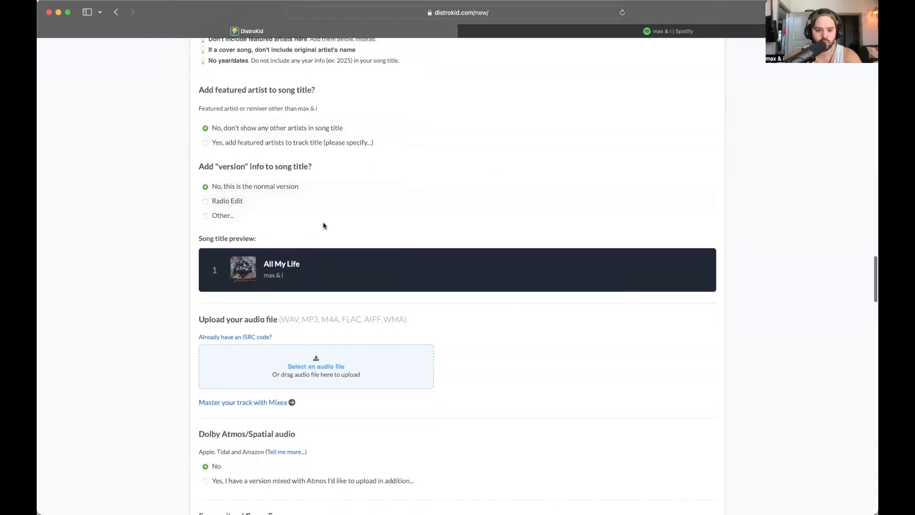
scroll(457, 293, "down", 4)
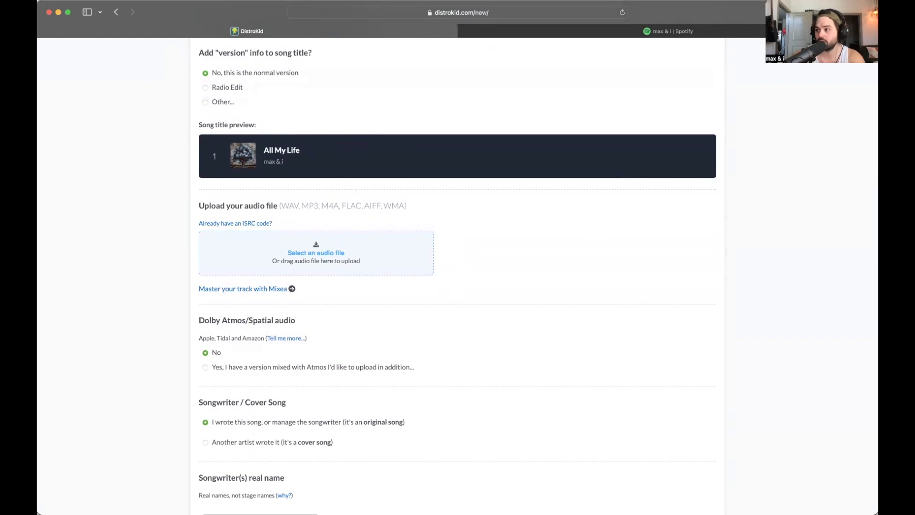
- Drag 'All My Life- max & i.wav' from Finder into Track 1's audio upload area
key("super+Tab")
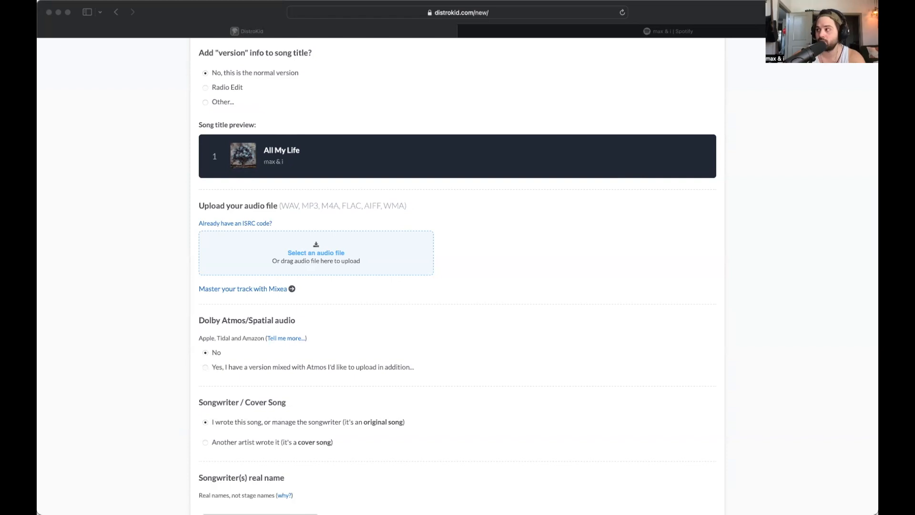
left_click_drag(914, 181, 328, 253)
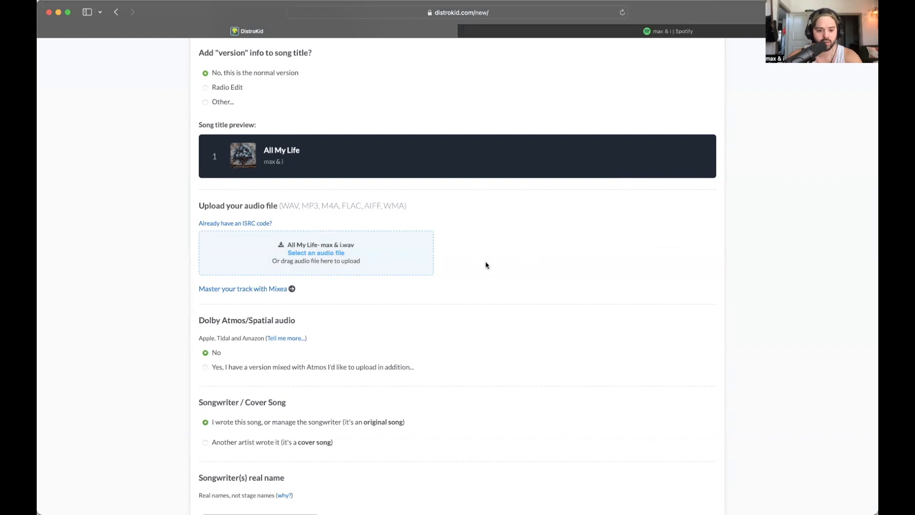
scroll(486, 265, "down", 4)
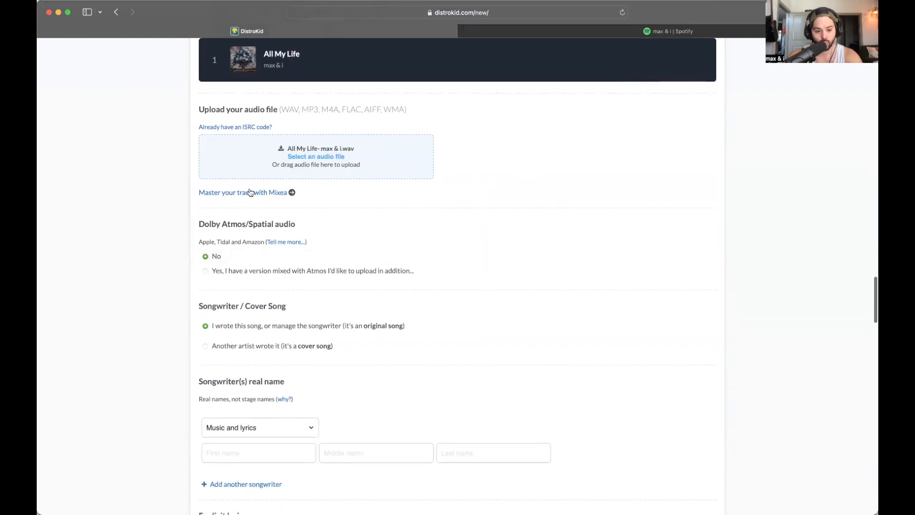
- Keep the songwriter role set to Music
scroll(345, 240, "down", 1)
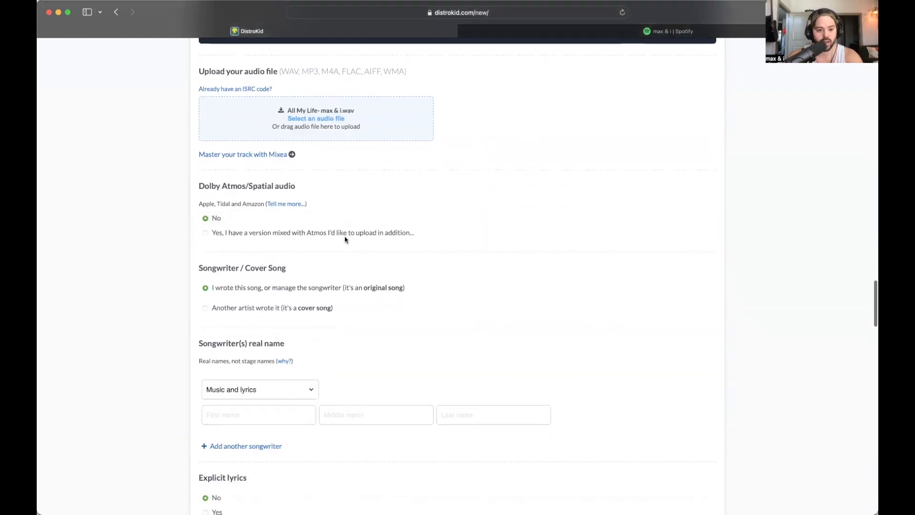
scroll(345, 239, "down", 1)
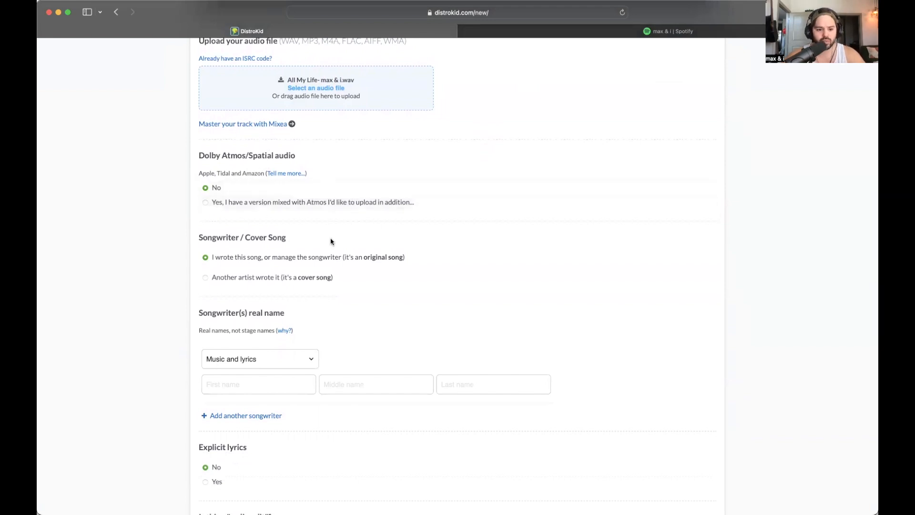
scroll(333, 241, "down", 1)
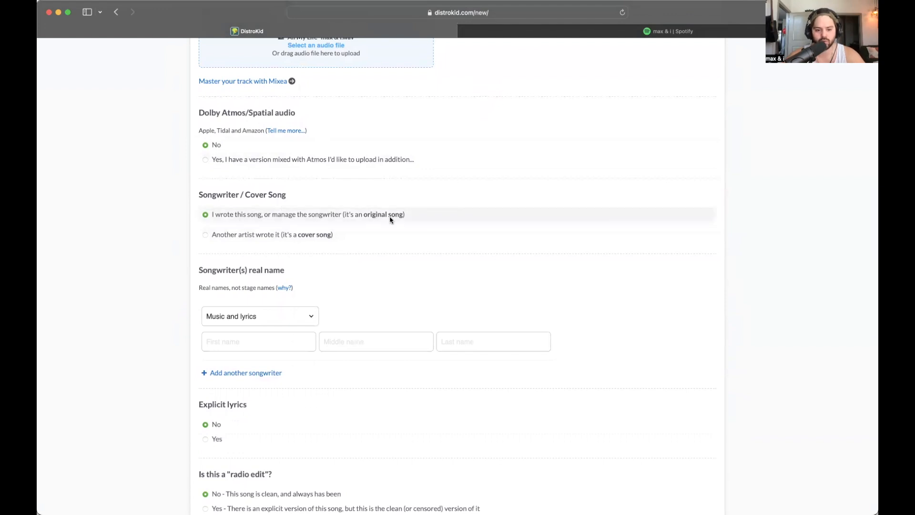
scroll(323, 206, "down", 3)
left_click(299, 200)
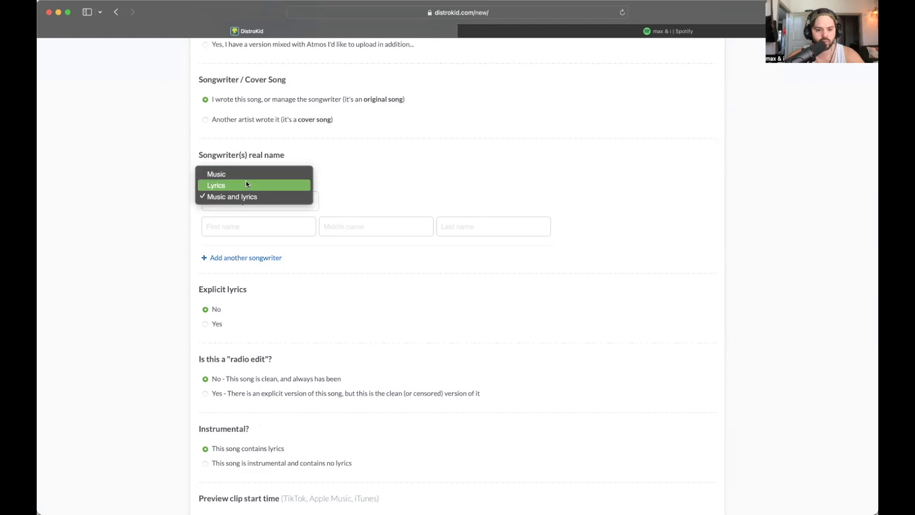
left_click(260, 197)
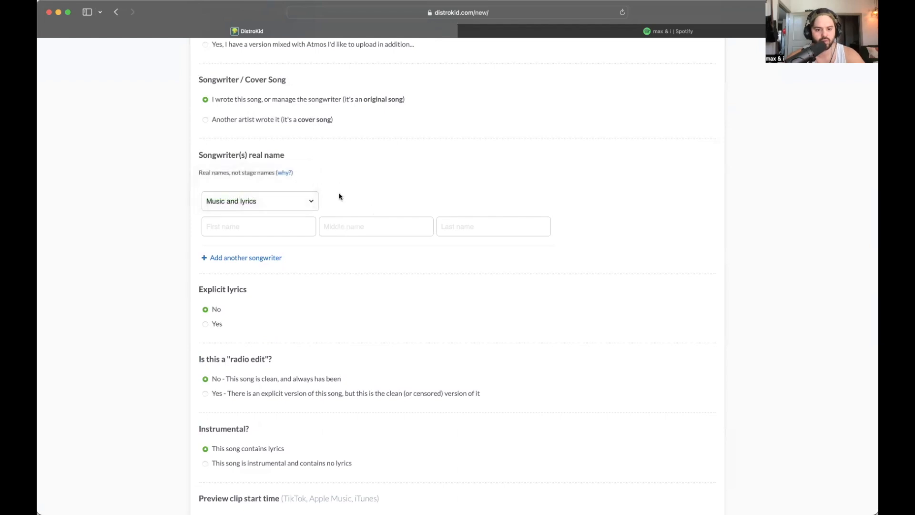
scroll(340, 197, "down", 1)
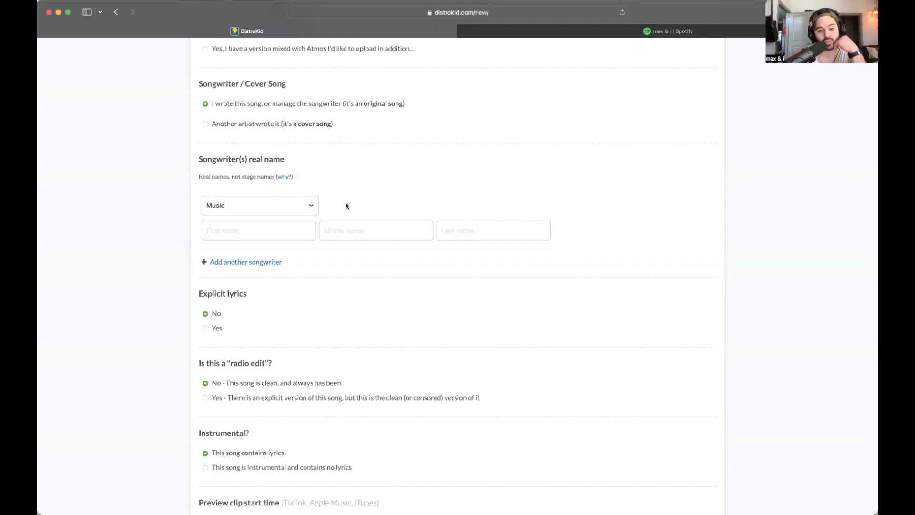
left_click(306, 199)
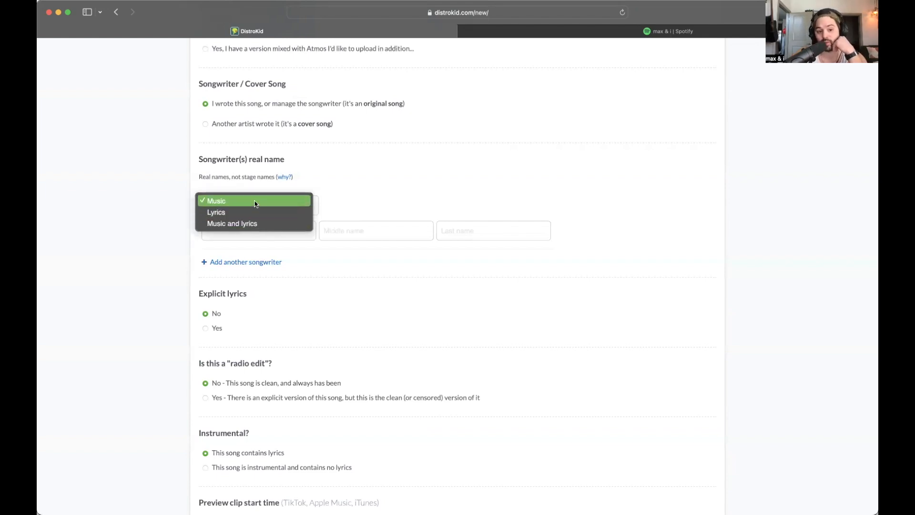
left_click(360, 206)
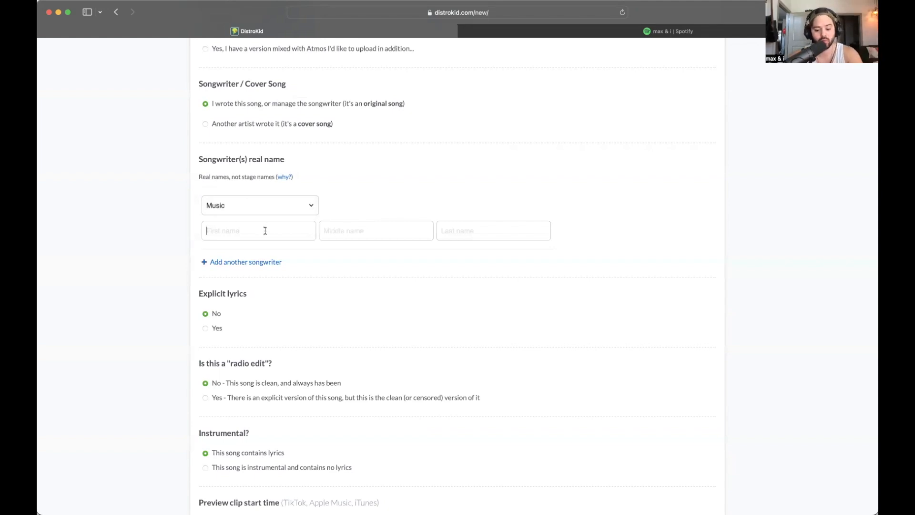
- Enter the songwriter's first, middle and last names
key("Tab")
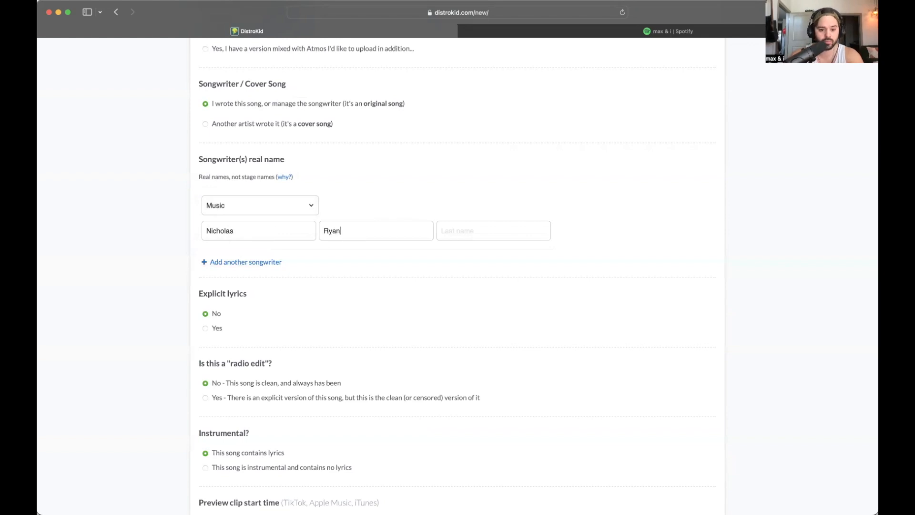
left_click(446, 233)
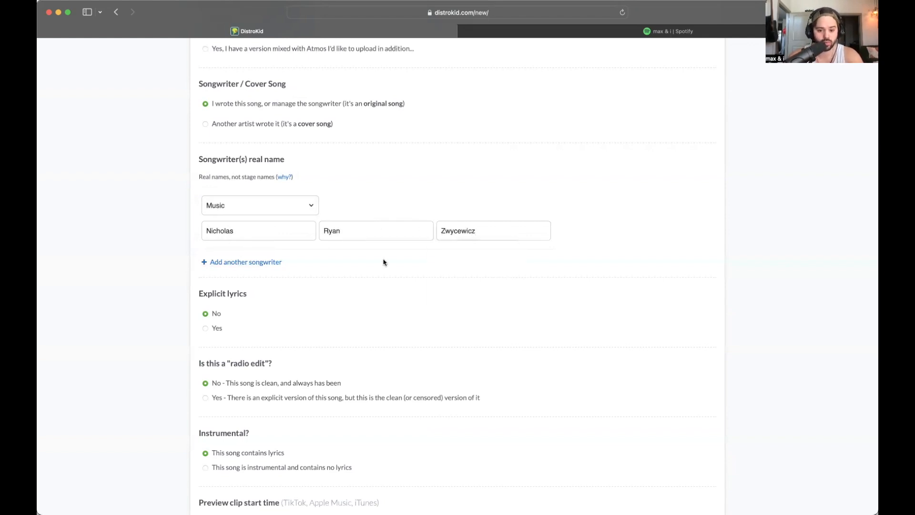
scroll(383, 262, "down", 5)
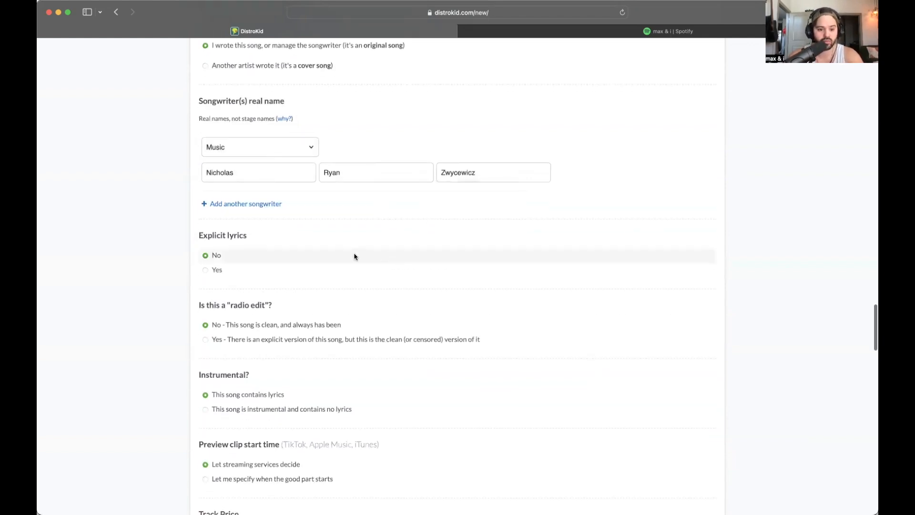
- Under Preview clip start time, select 'Let me specify when the good part starts'
scroll(298, 215, "down", 3)
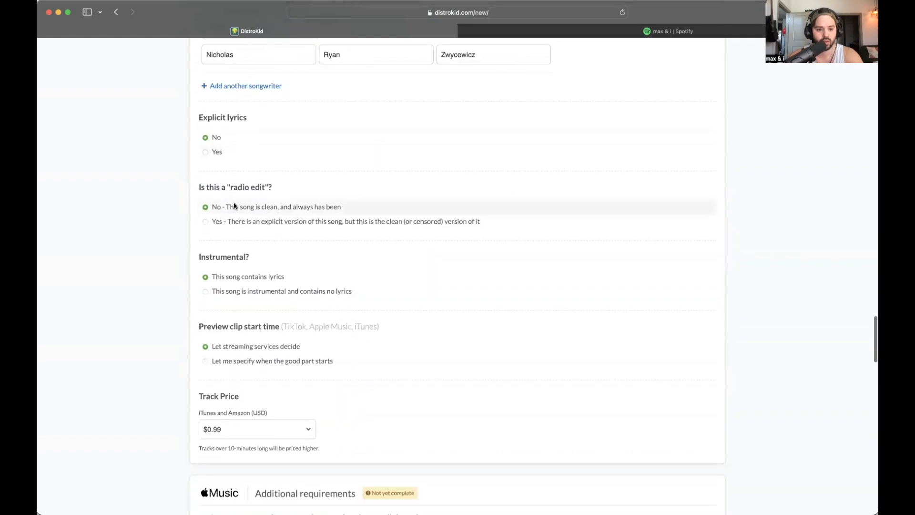
scroll(255, 204, "down", 1)
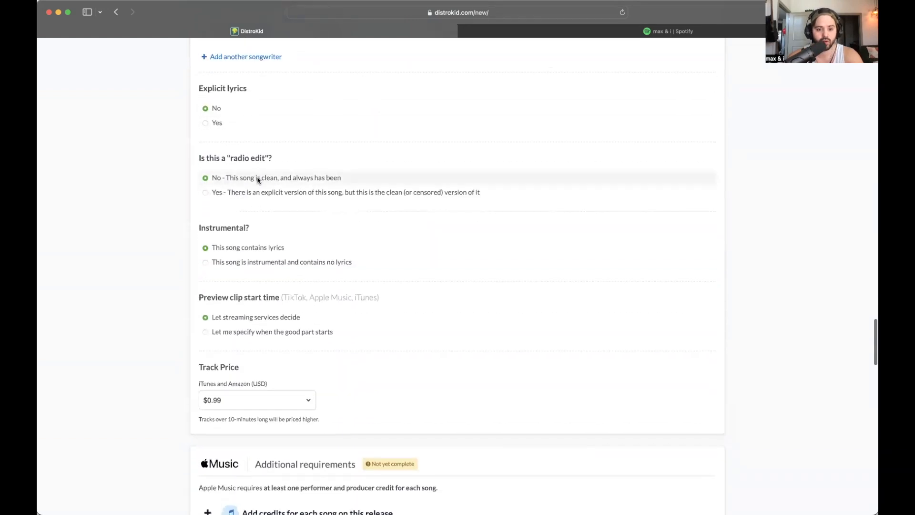
scroll(296, 181, "down", 2)
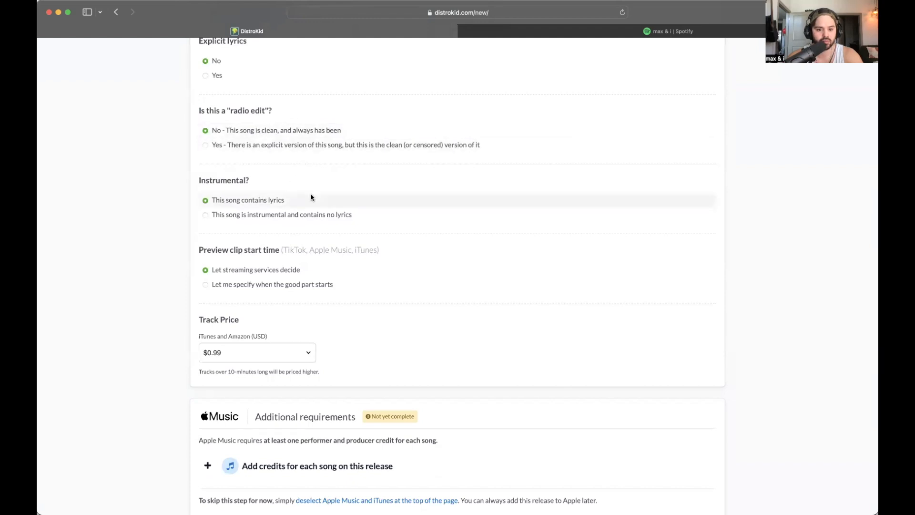
scroll(261, 204, "down", 1)
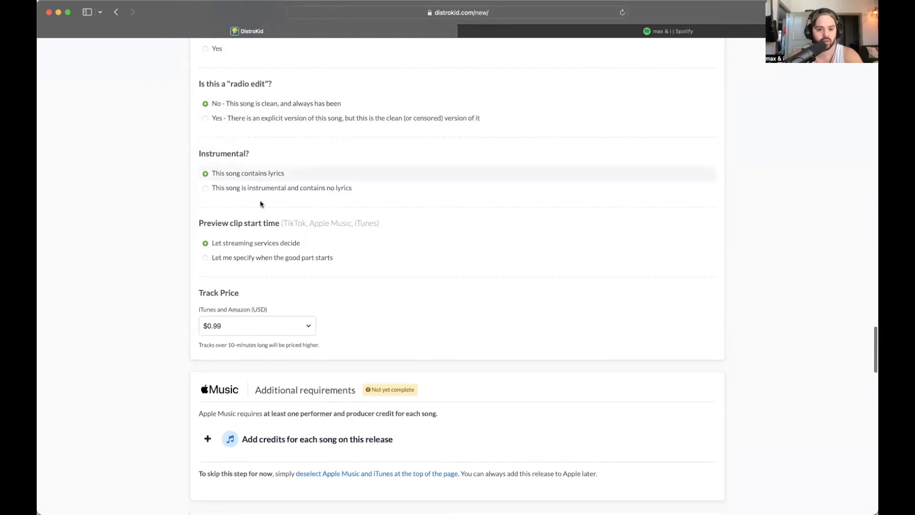
scroll(281, 198, "down", 2)
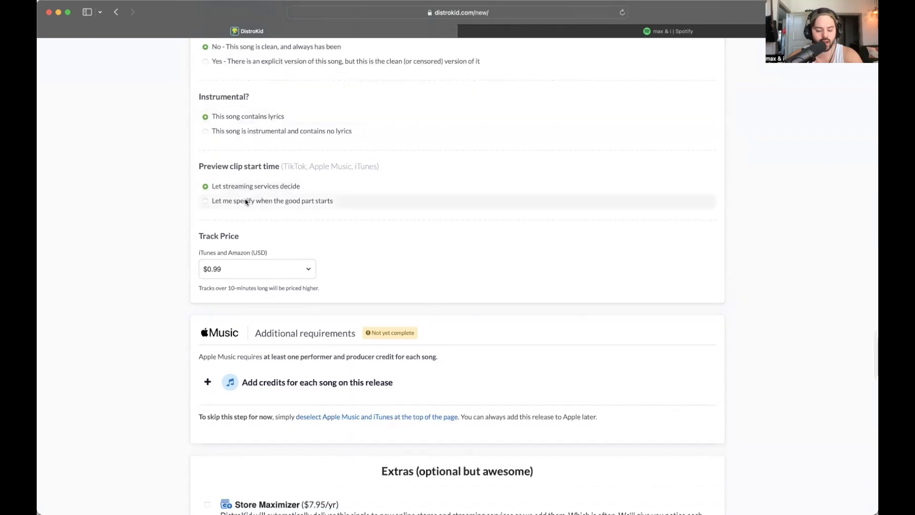
left_click(282, 202)
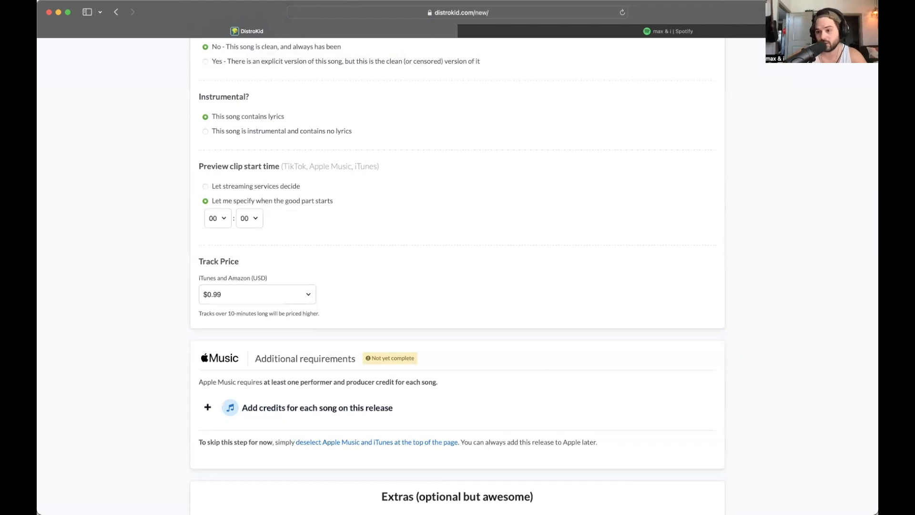
key("super+Tab")
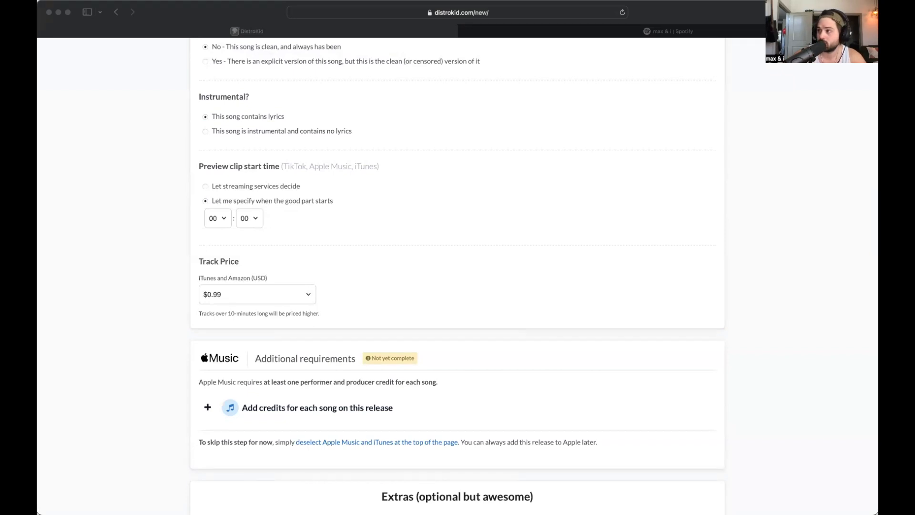
- Set the preview clip start seconds to 30, making the clip start at 00:30
left_click(253, 219)
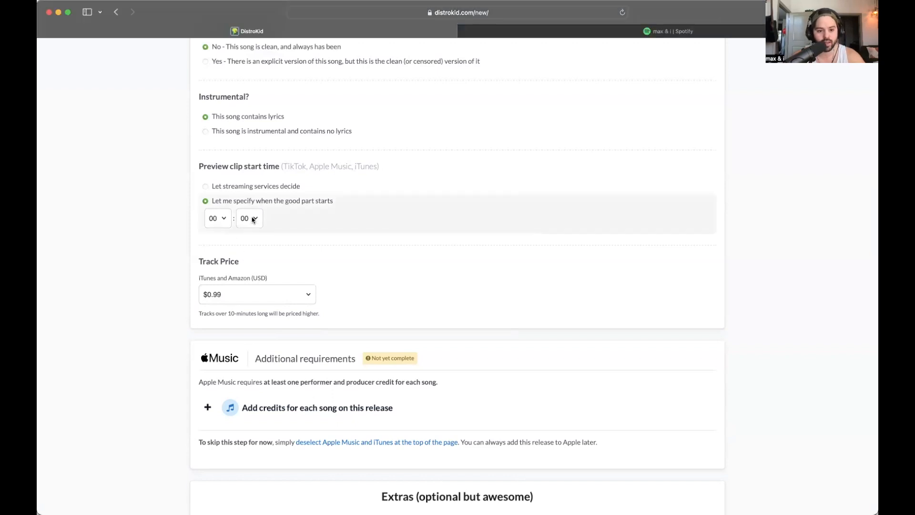
left_click(253, 220)
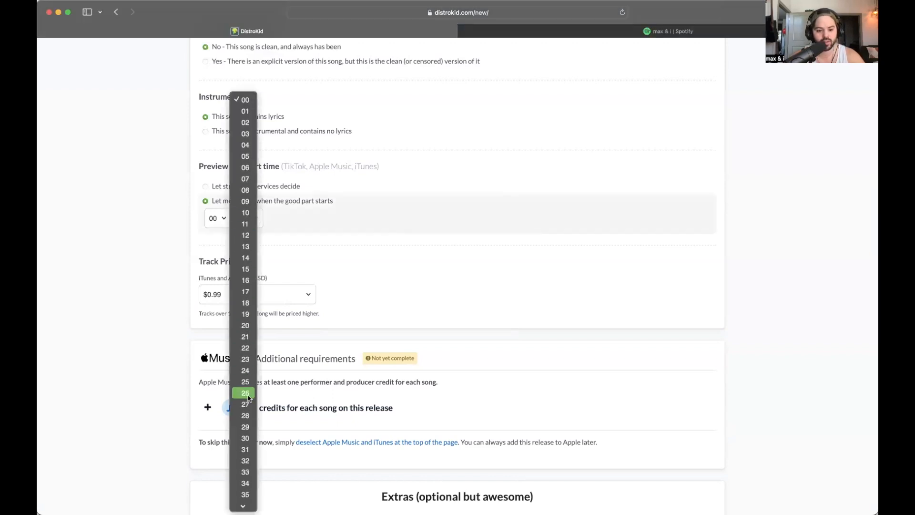
left_click(247, 355)
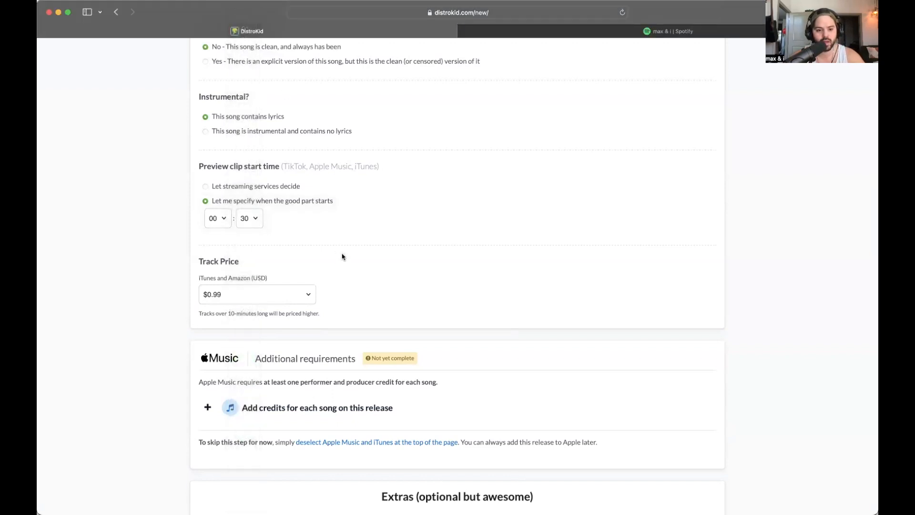
scroll(344, 274, "down", 2)
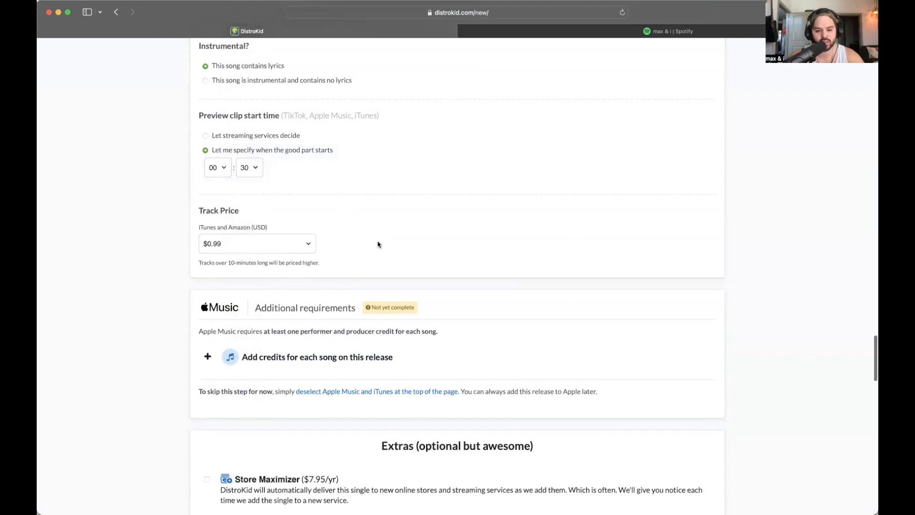
scroll(353, 258, "down", 1)
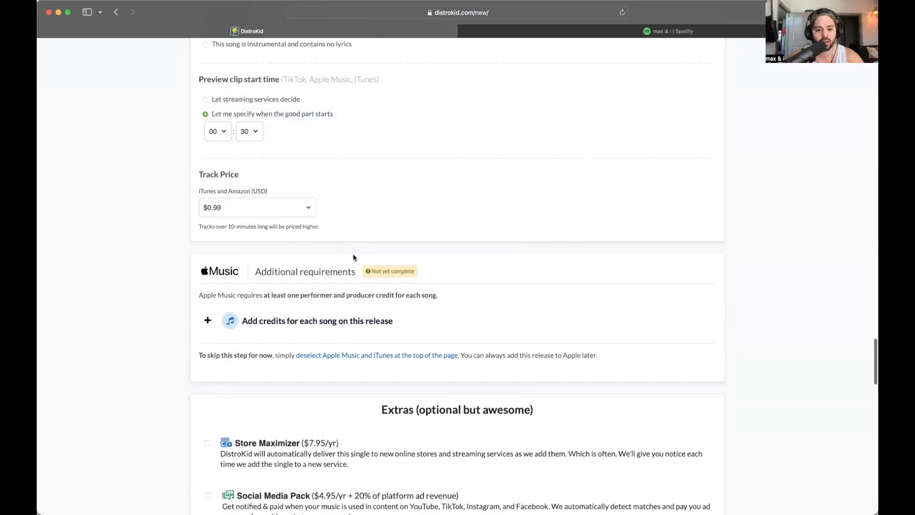
scroll(367, 213, "down", 2)
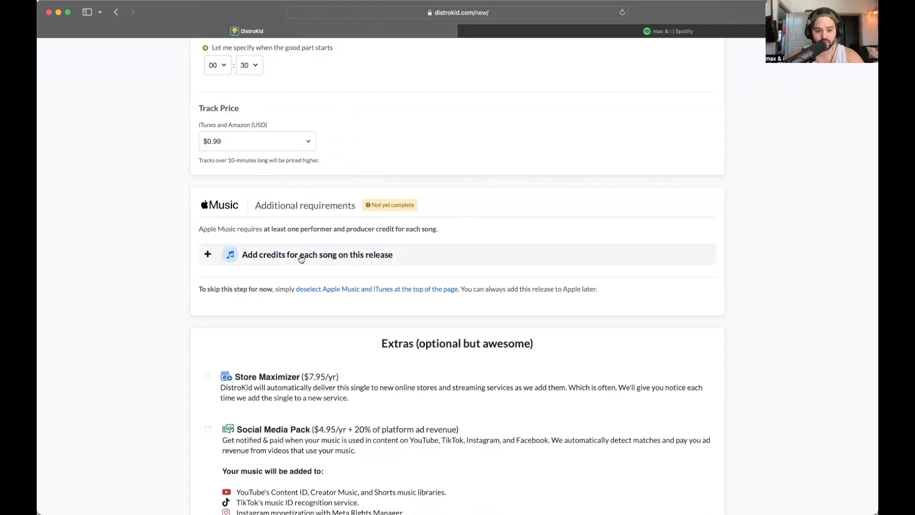
scroll(300, 257, "down", 1)
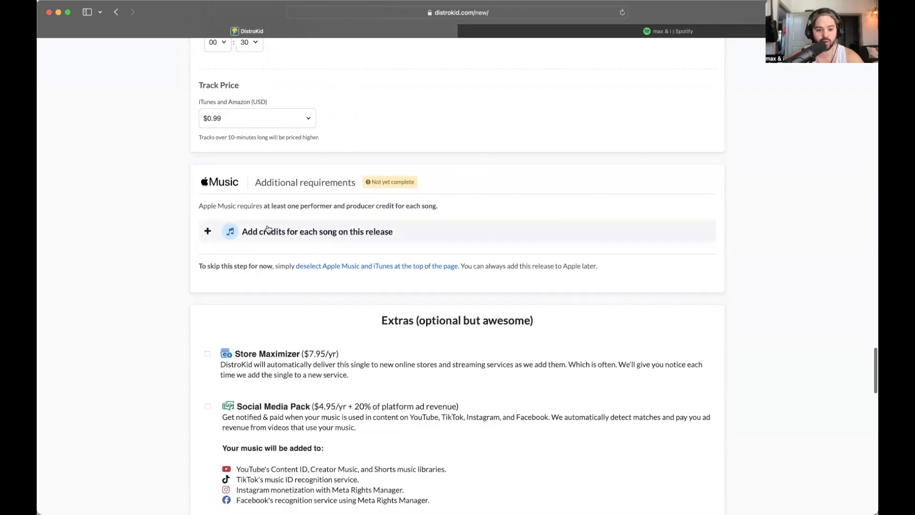
- Expand the Apple Music credits and add a Guitar (any type) performer credit named max
left_click(294, 234)
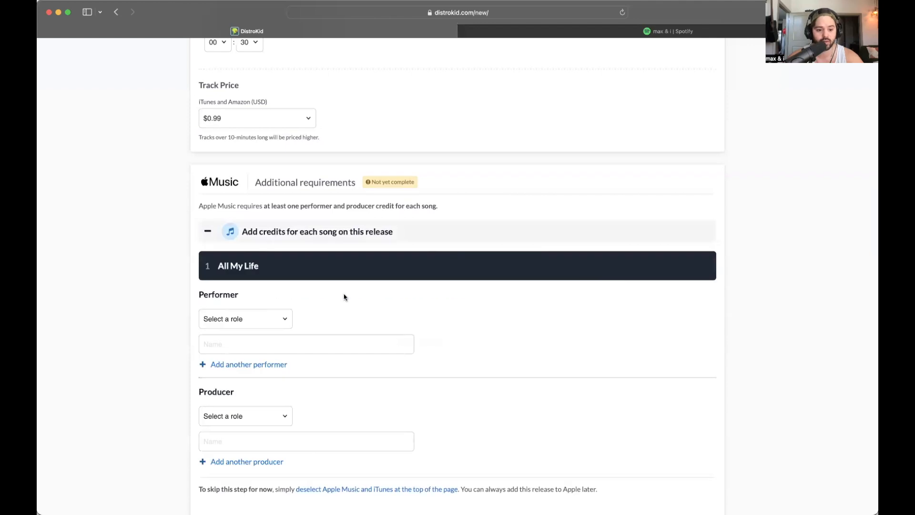
scroll(341, 286, "down", 4)
scroll(454, 350, "up", 1)
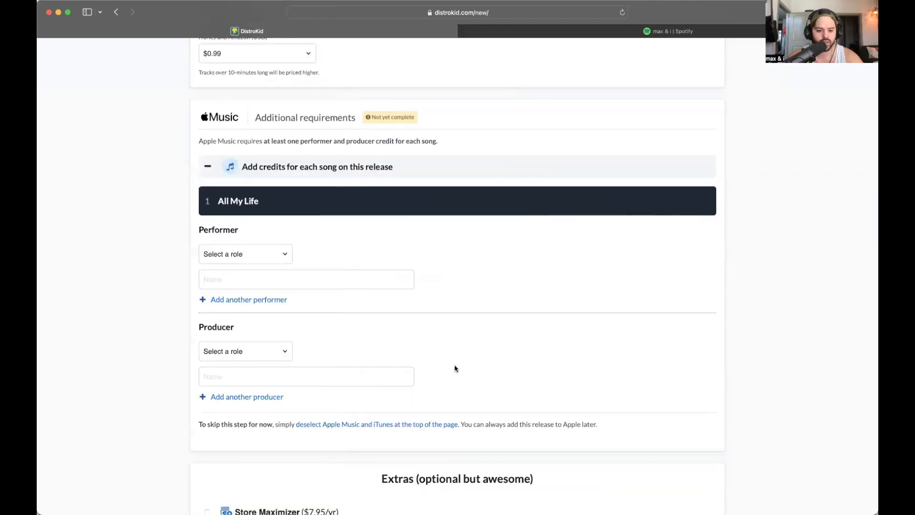
scroll(454, 355, "down", 3)
scroll(453, 346, "up", 3)
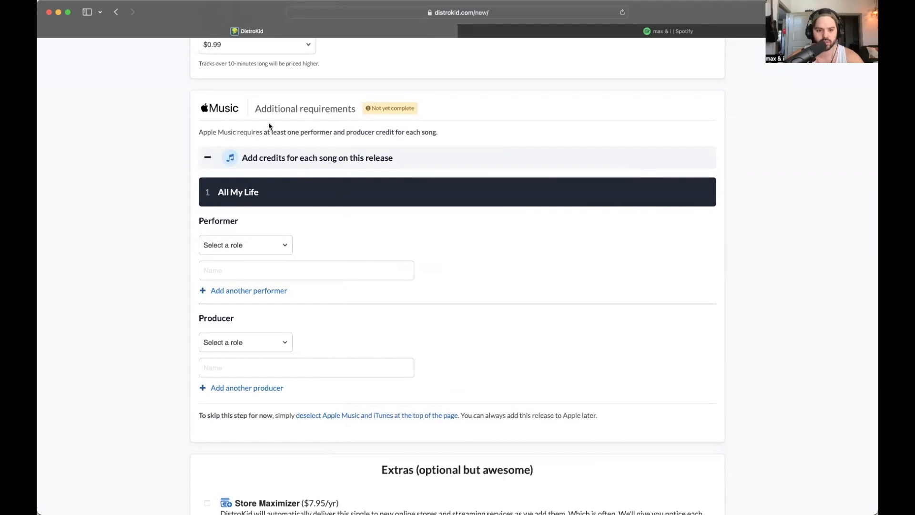
left_click(257, 246)
scroll(256, 402, "down", 10)
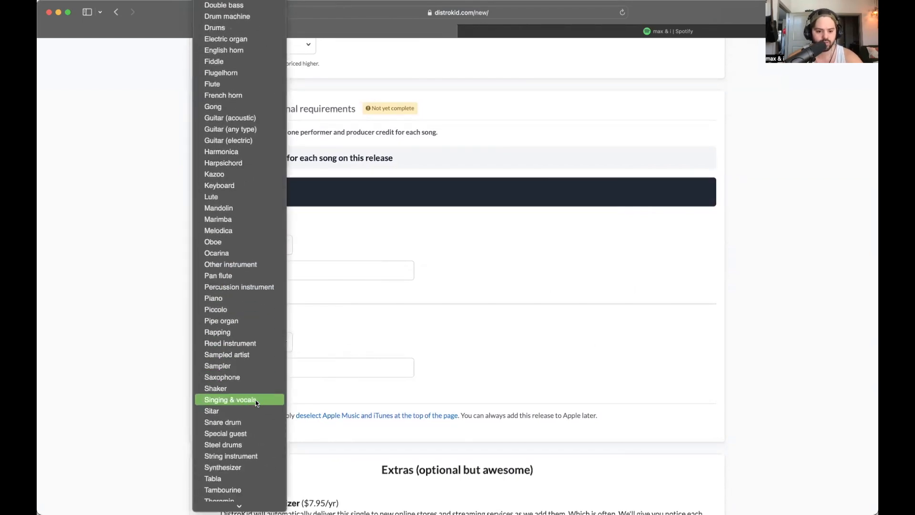
scroll(259, 372, "down", 1)
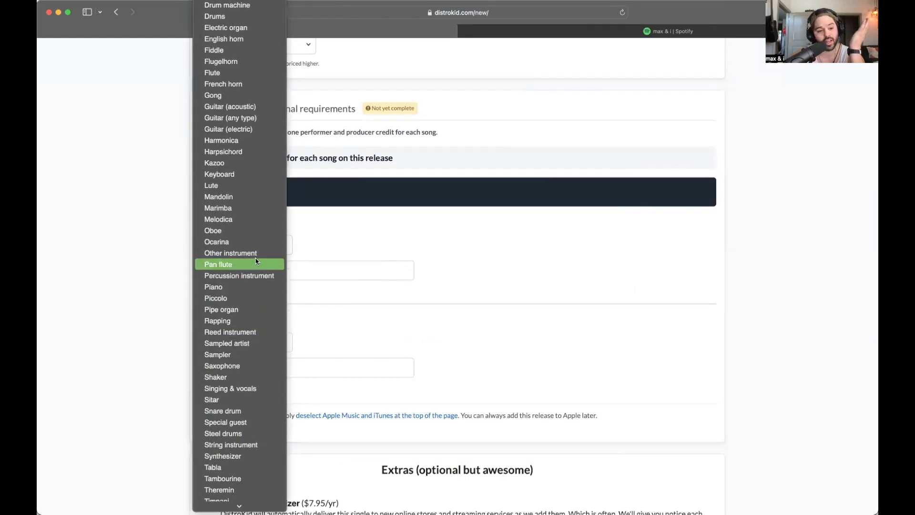
scroll(258, 234, "up", 3)
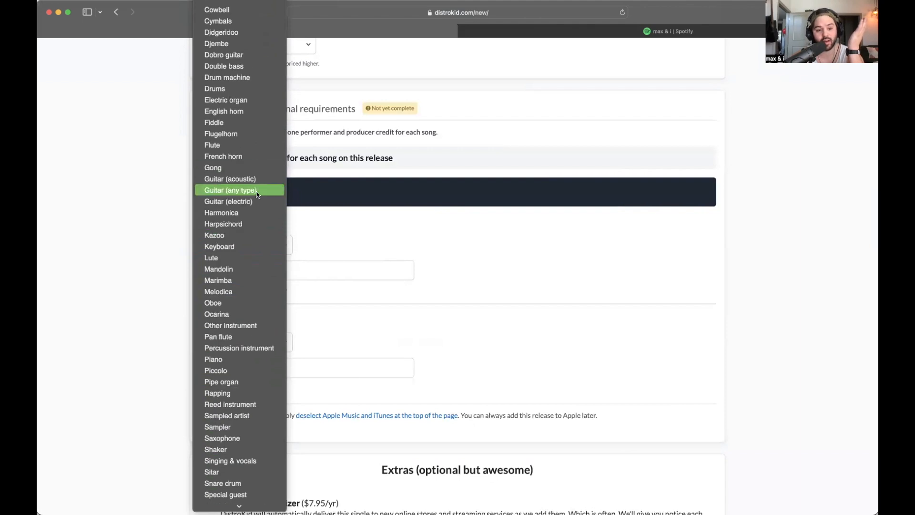
scroll(257, 196, "up", 3)
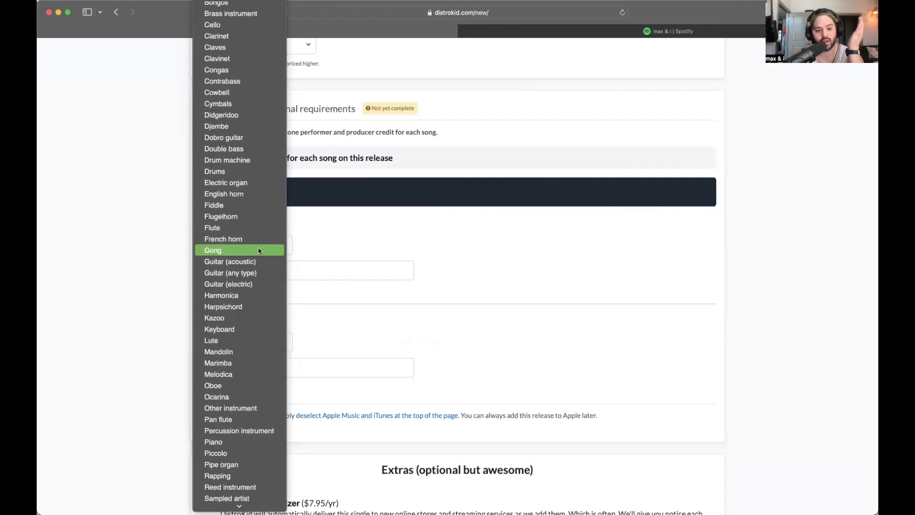
left_click(243, 275)
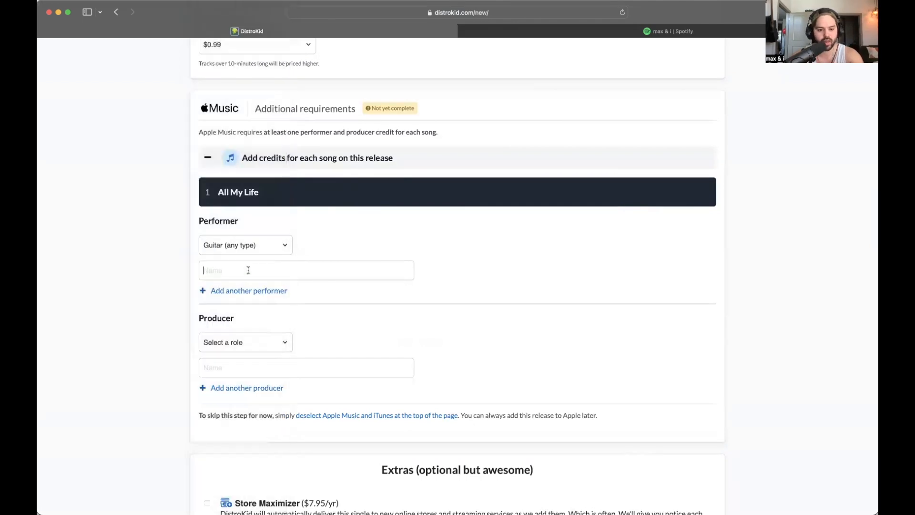
type("max & i")
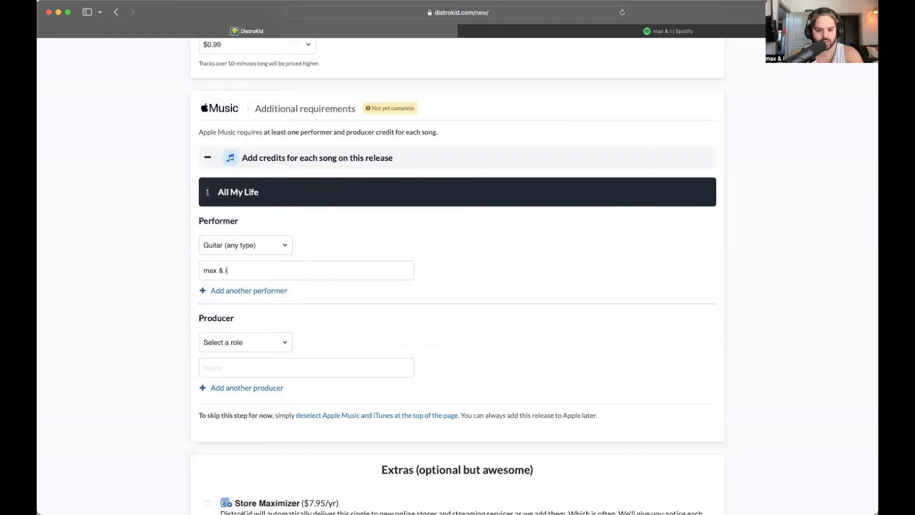
- Add three production credit rows with roles Producer, Mixing engineer and Mastering engineer
scroll(288, 328, "down", 1)
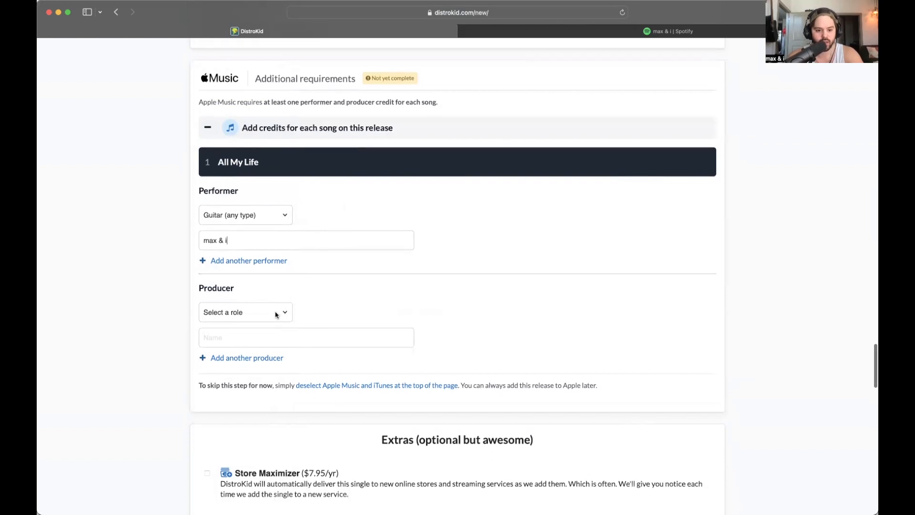
scroll(276, 315, "down", 1)
left_click(275, 268)
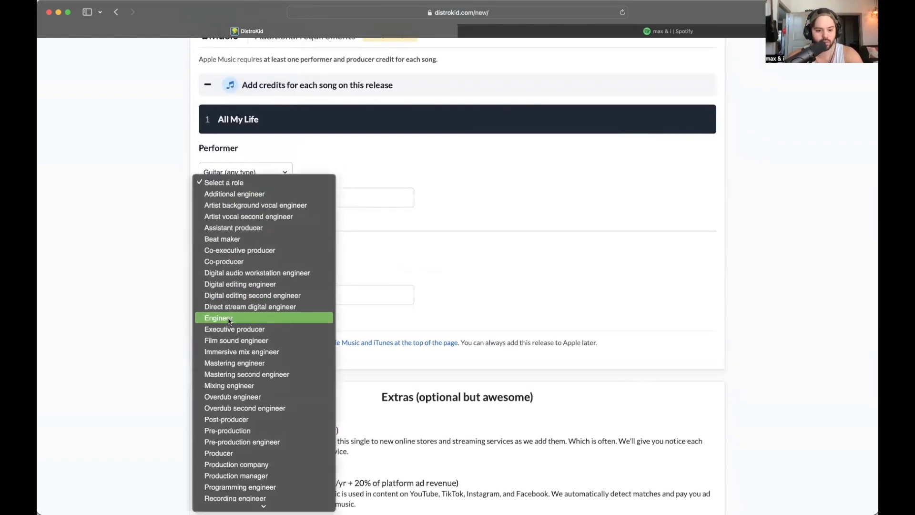
scroll(262, 315, "down", 5)
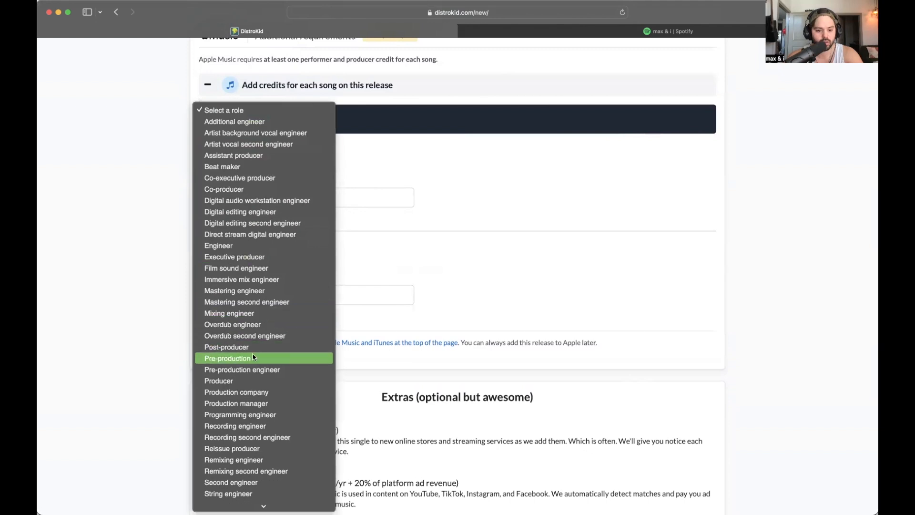
left_click(252, 381)
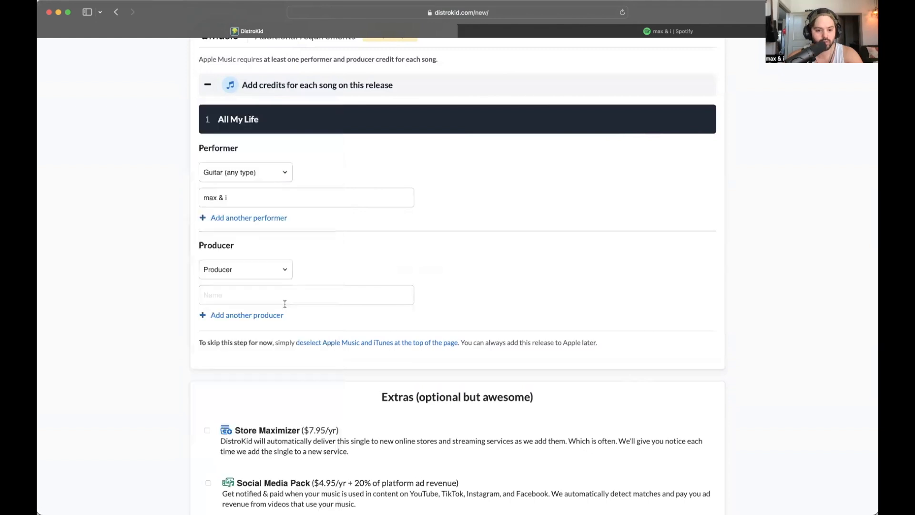
left_click(259, 320)
scroll(310, 315, "down", 2)
left_click(258, 296)
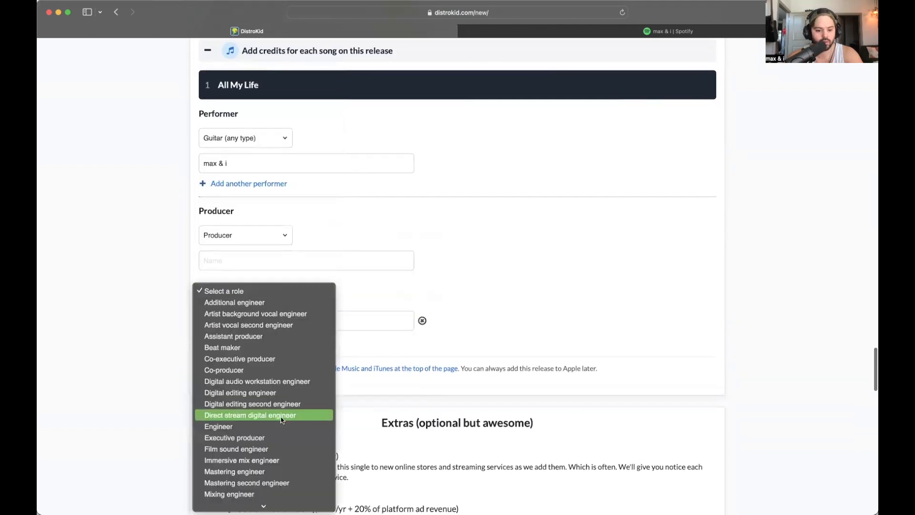
scroll(274, 363, "down", 5)
left_click(264, 267)
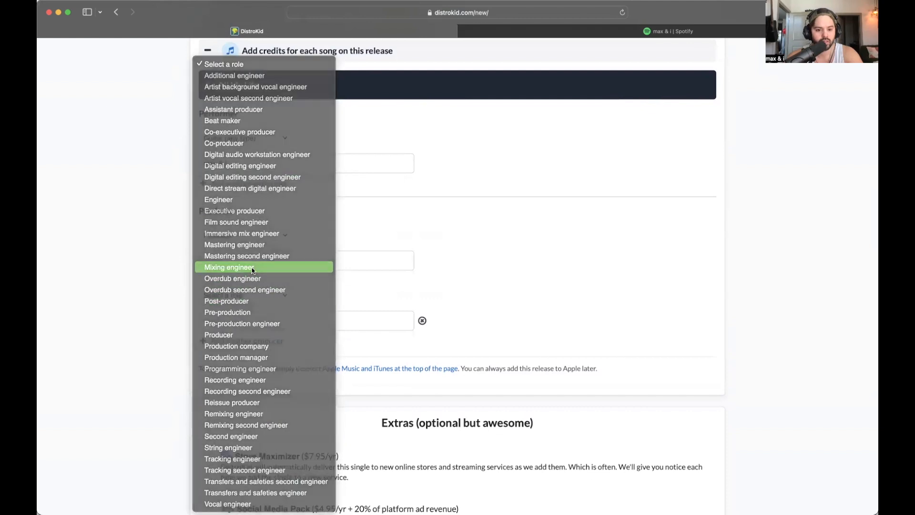
left_click(246, 341)
left_click(262, 355)
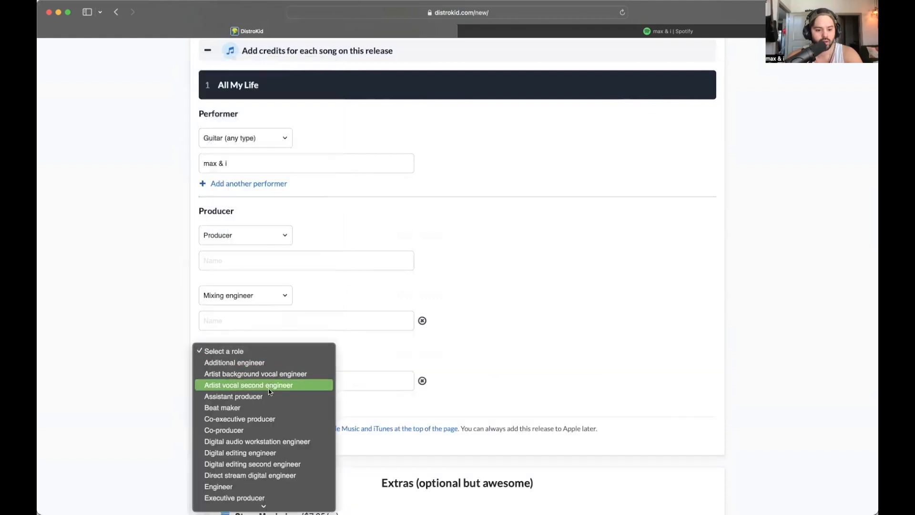
scroll(267, 381, "down", 5)
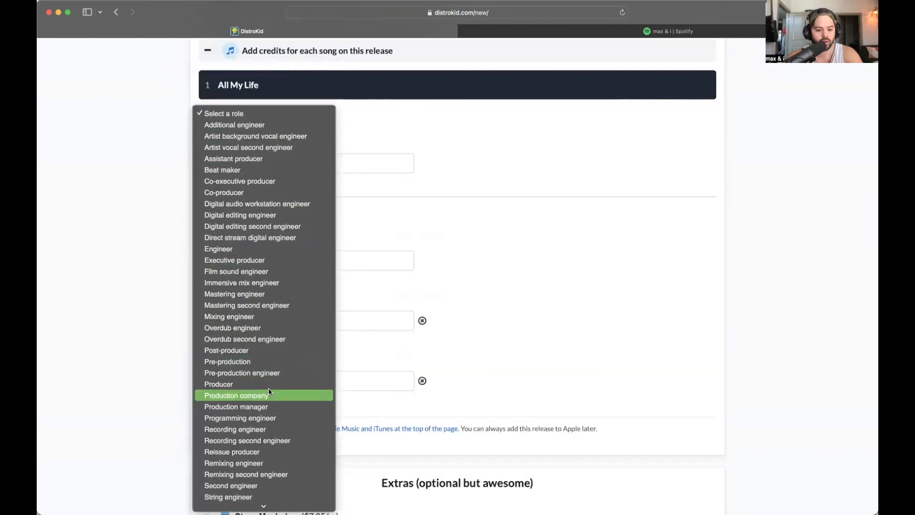
left_click(253, 295)
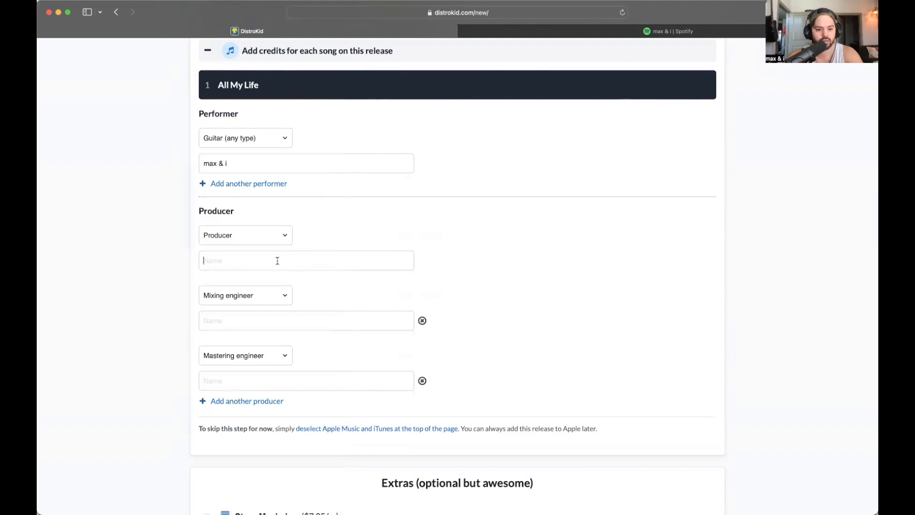
- Enter 'max & i' as the name for the Producer, Mixing engineer and Mastering engineer credits
type("max & i")
left_click(247, 317)
type("max & i")
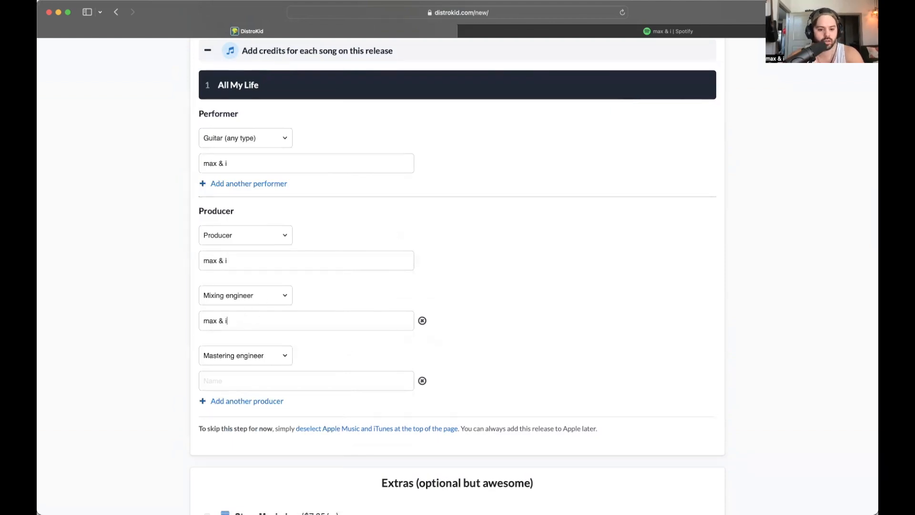
left_click(242, 380)
type("max & i")
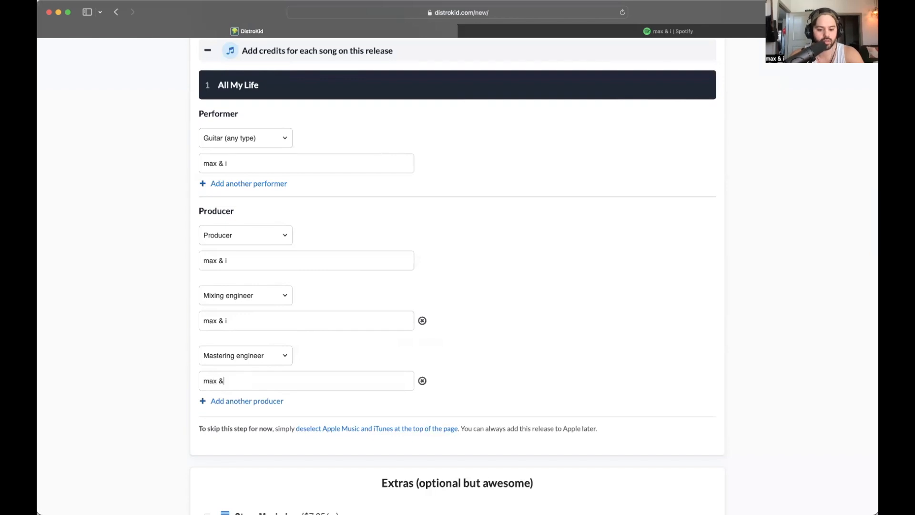
scroll(403, 279, "down", 2)
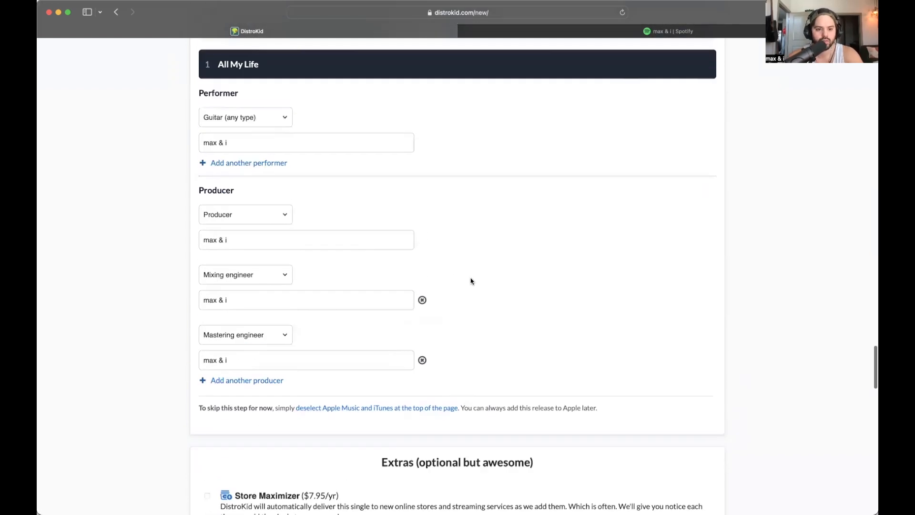
scroll(470, 280, "down", 10)
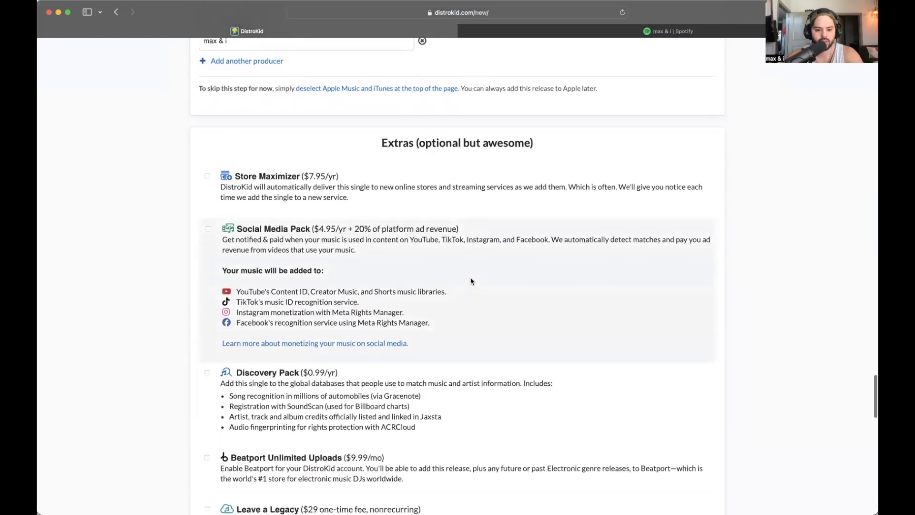
scroll(471, 281, "down", 6)
scroll(476, 294, "down", 5)
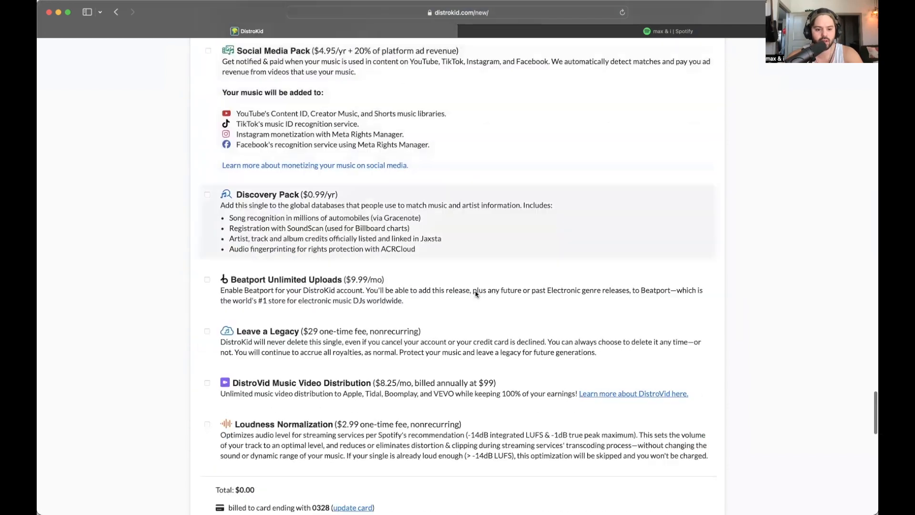
scroll(474, 292, "up", 4)
scroll(473, 298, "up", 3)
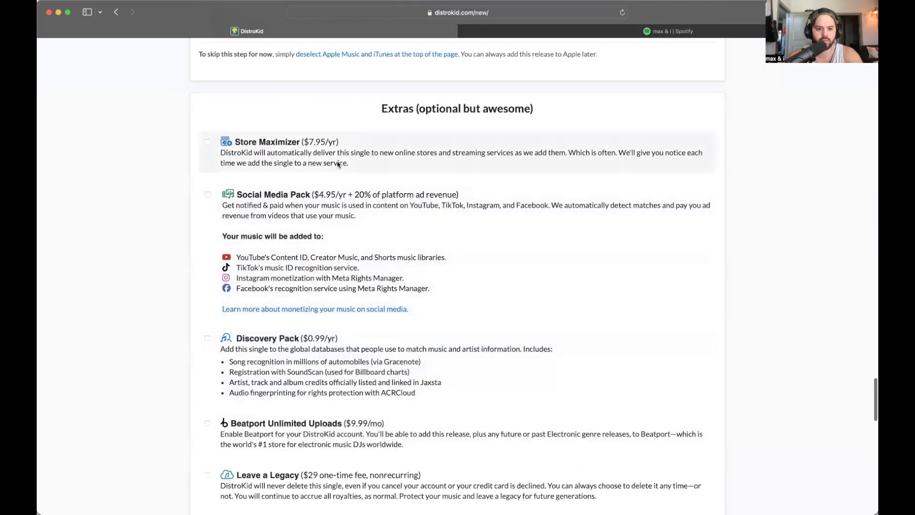
scroll(397, 261, "up", 2)
scroll(398, 265, "down", 2)
scroll(398, 265, "down", 10)
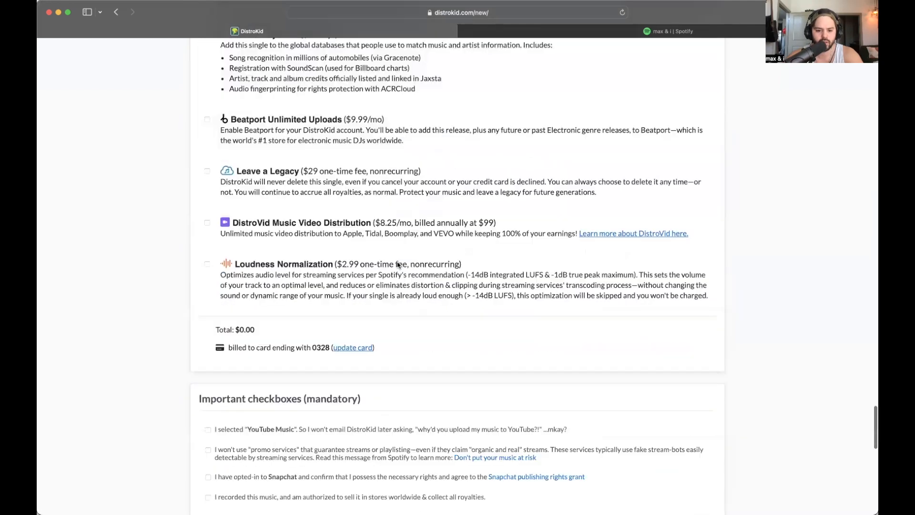
scroll(387, 236, "down", 2)
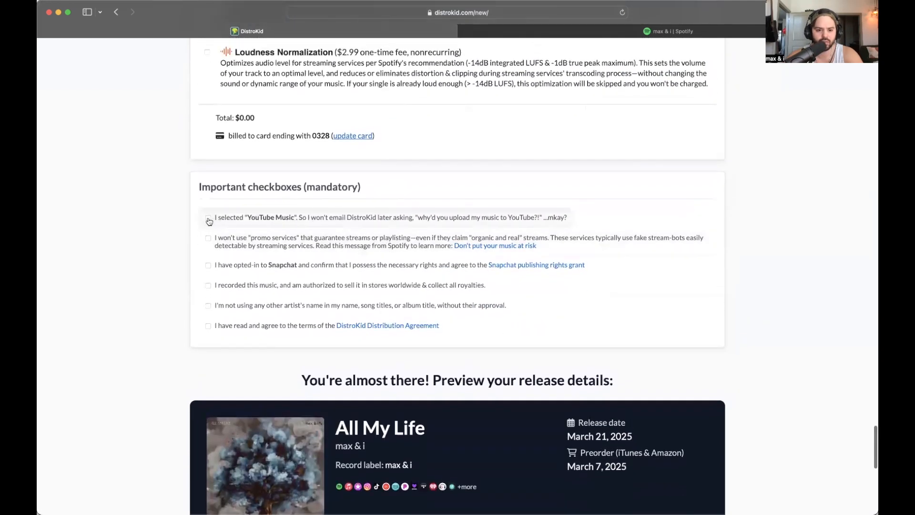
- Tick the YouTube Music, no-promo, Snapchat, ownership, artist-name and Distribution Agreement checkboxes
left_click(208, 220)
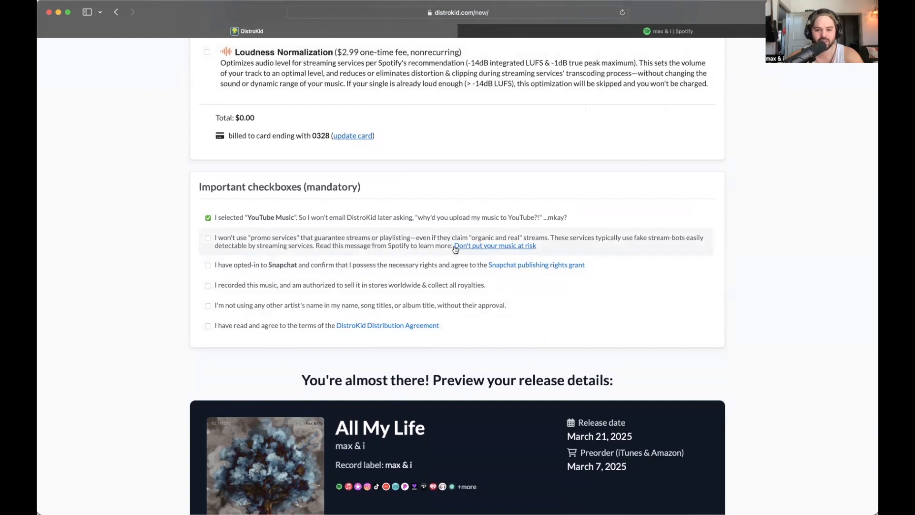
left_click(208, 239)
scroll(208, 239, "down", 2)
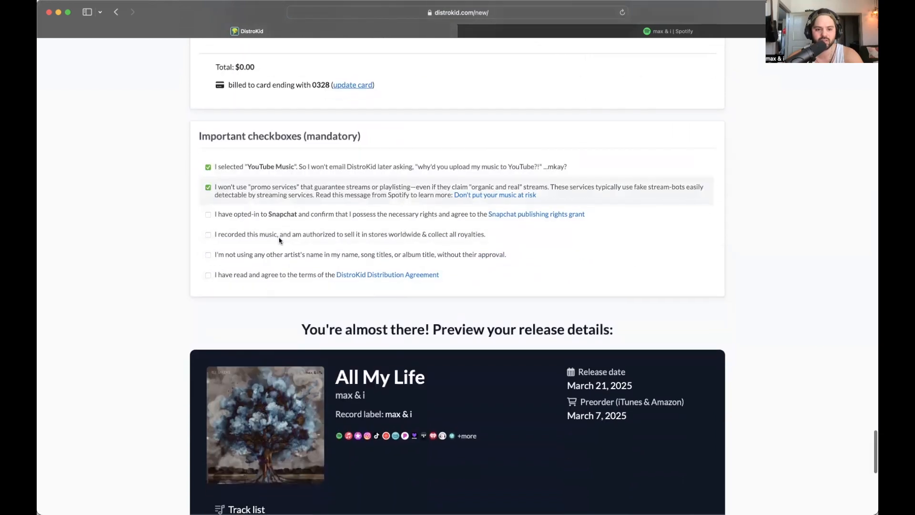
left_click(209, 214)
scroll(231, 217, "down", 1)
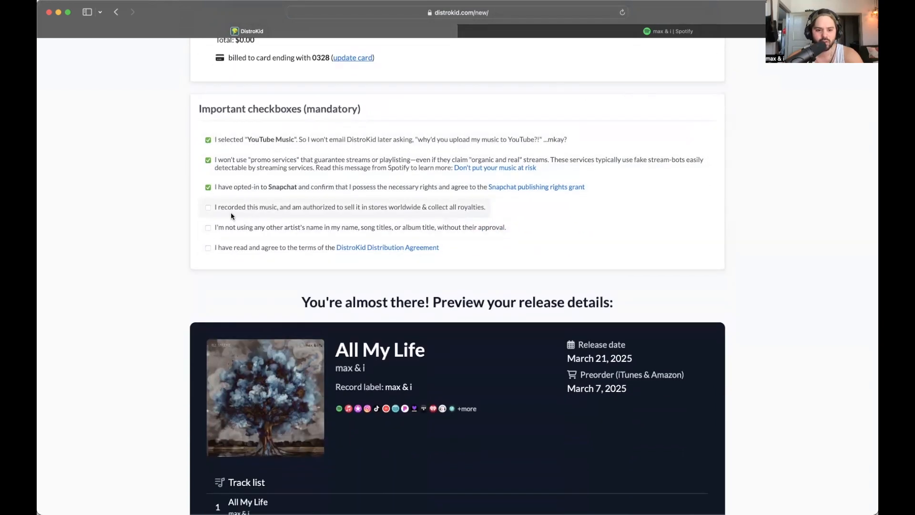
left_click(210, 211)
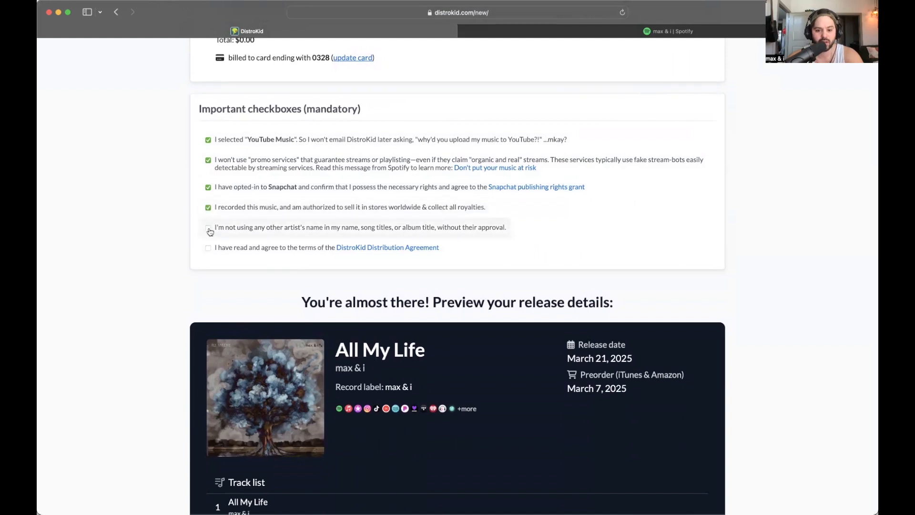
left_click(210, 232)
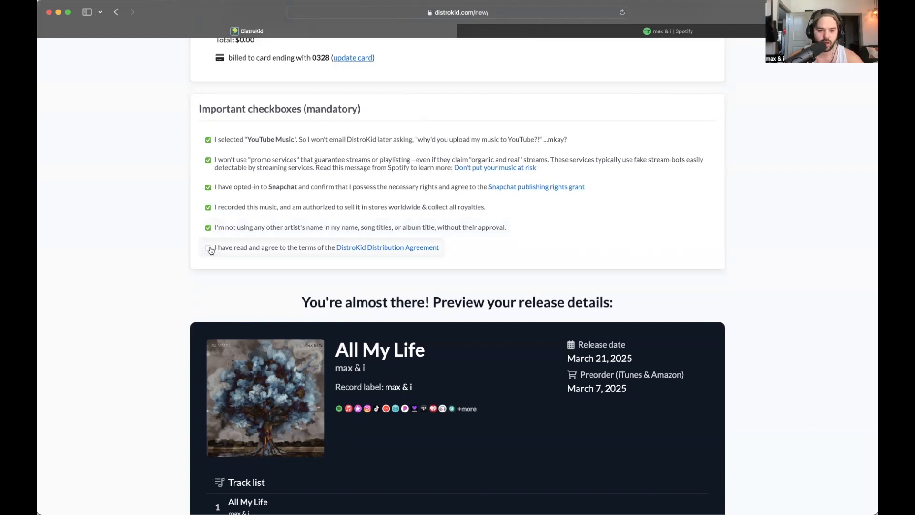
left_click(208, 248)
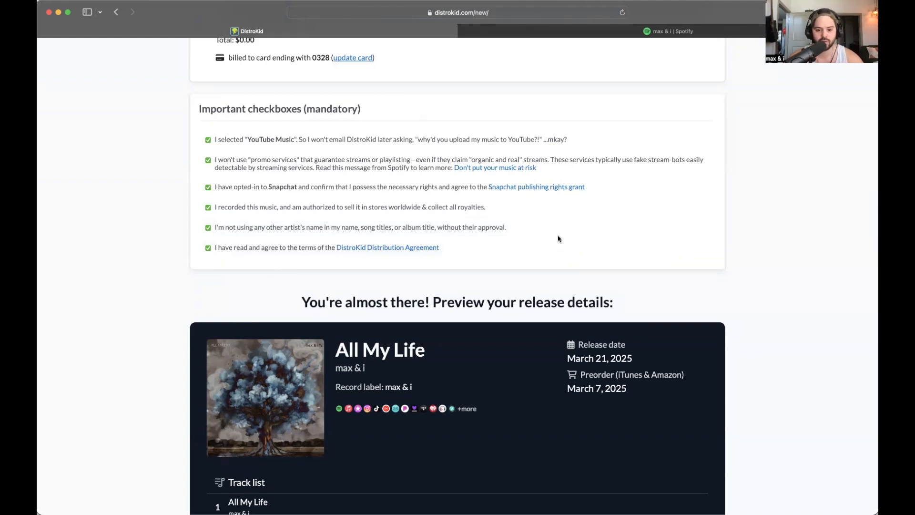
scroll(558, 238, "down", 4)
scroll(492, 333, "down", 3)
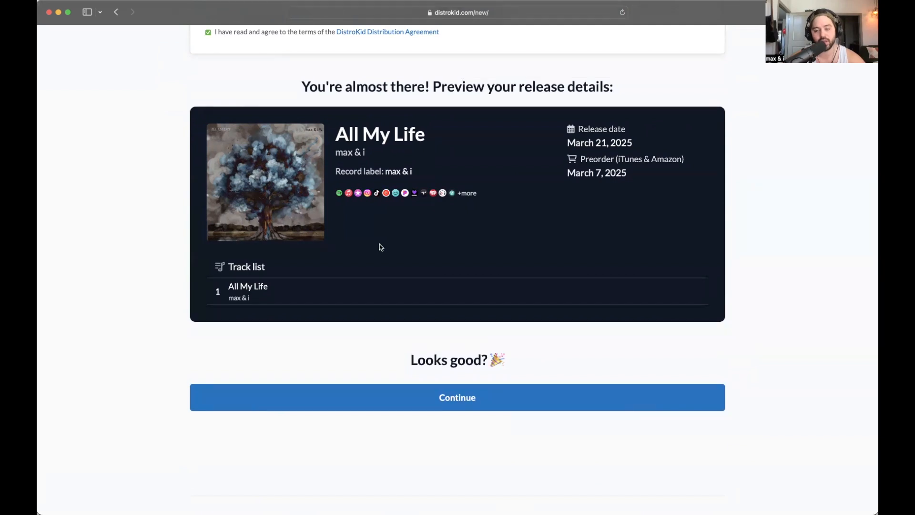
- Review the All My Life release preview and confirm it with Continue to begin uploading
scroll(381, 247, "up", 3)
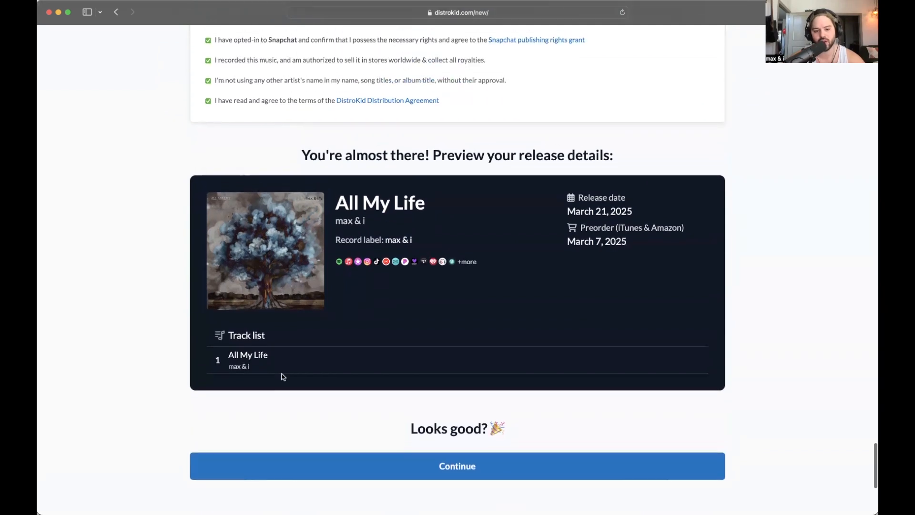
scroll(281, 365, "up", 4)
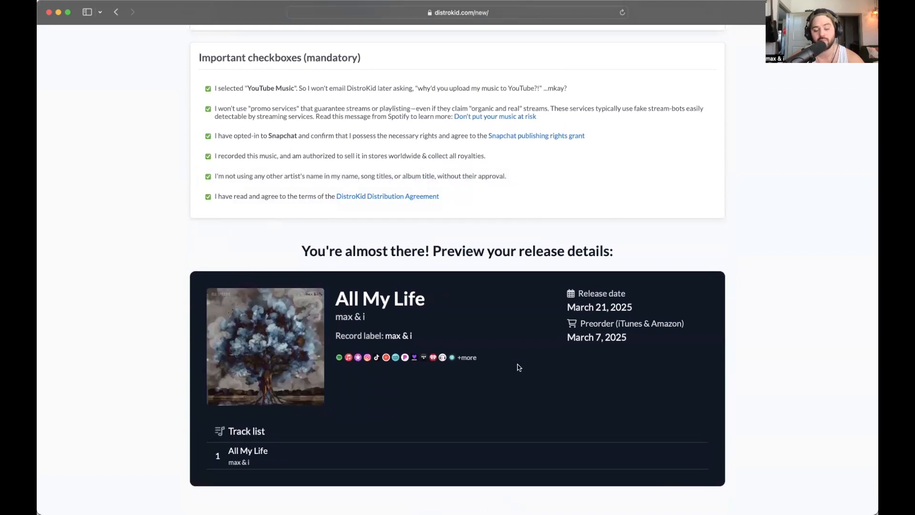
scroll(520, 367, "down", 1)
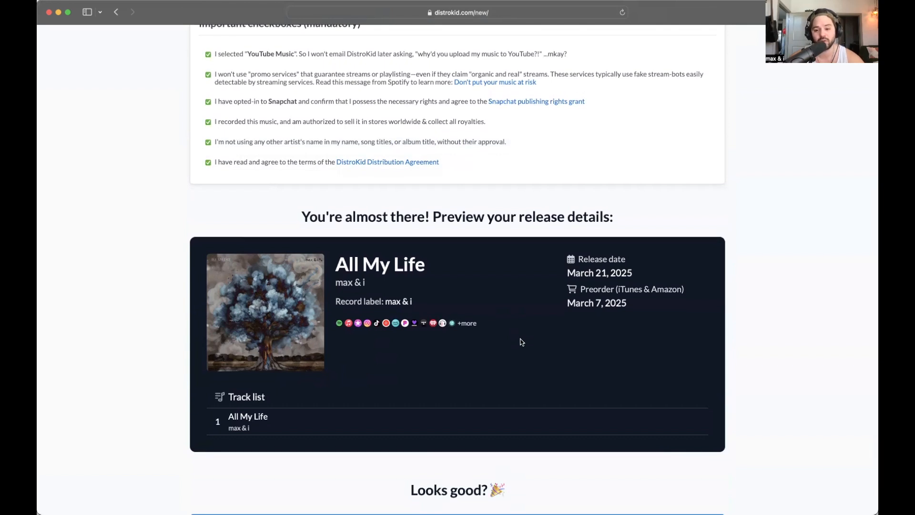
scroll(525, 378, "down", 3)
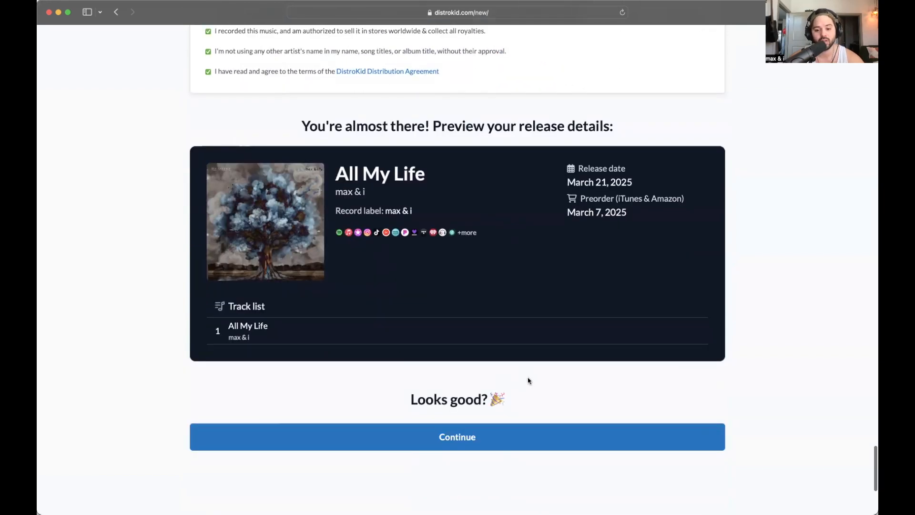
scroll(596, 388, "down", 2)
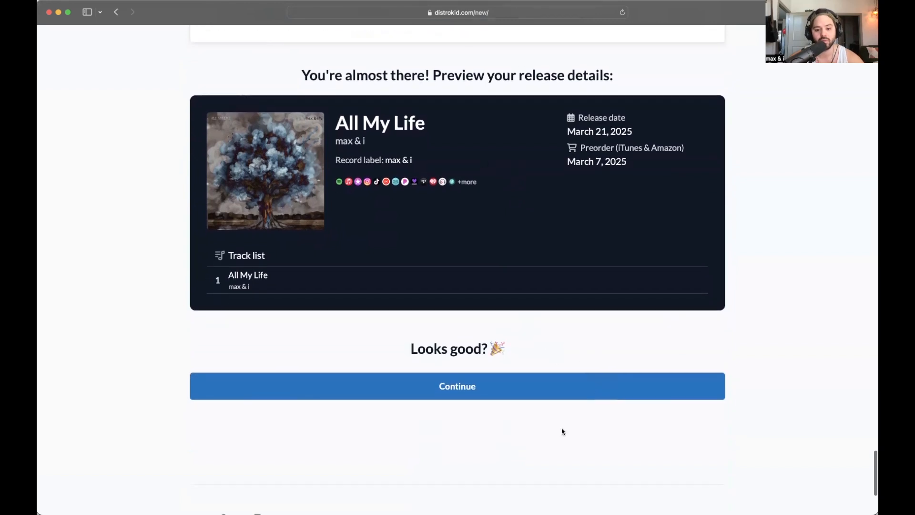
scroll(598, 346, "down", 1)
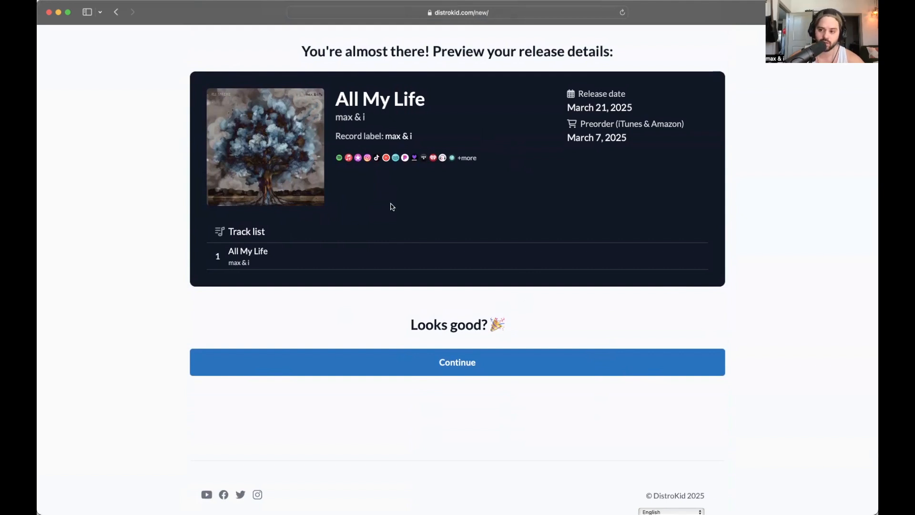
left_click(471, 368)
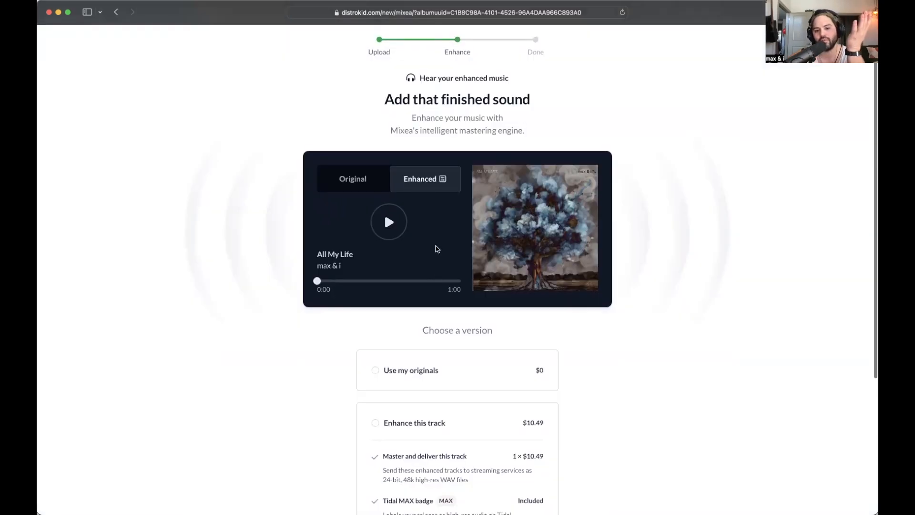
- Choose 'Use my originals ($0)' on the Mixea enhancement page and continue to finish submission
scroll(656, 270, "down", 2)
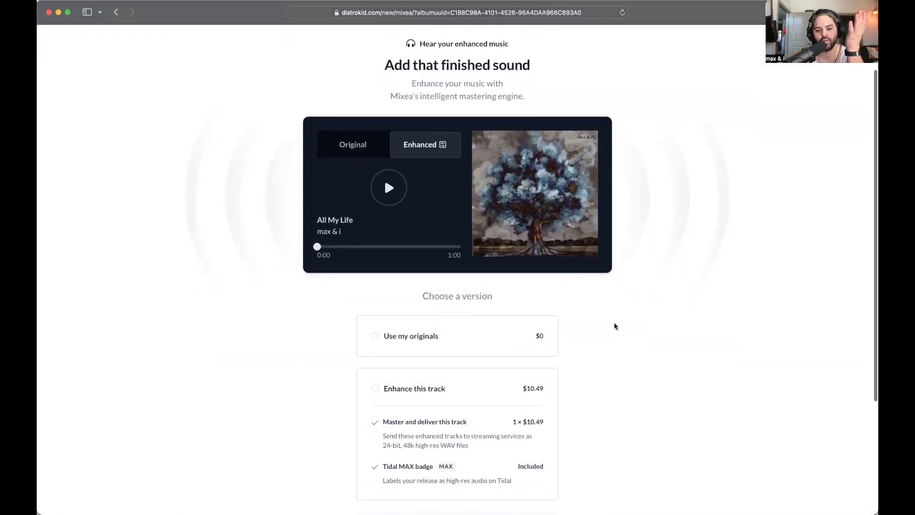
scroll(614, 324, "down", 3)
left_click(375, 280)
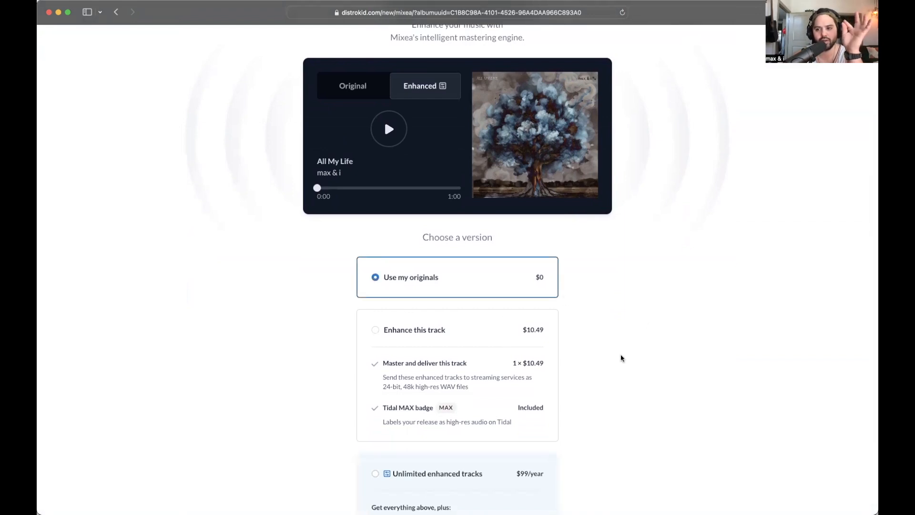
scroll(621, 357, "up", 4)
scroll(621, 358, "down", 7)
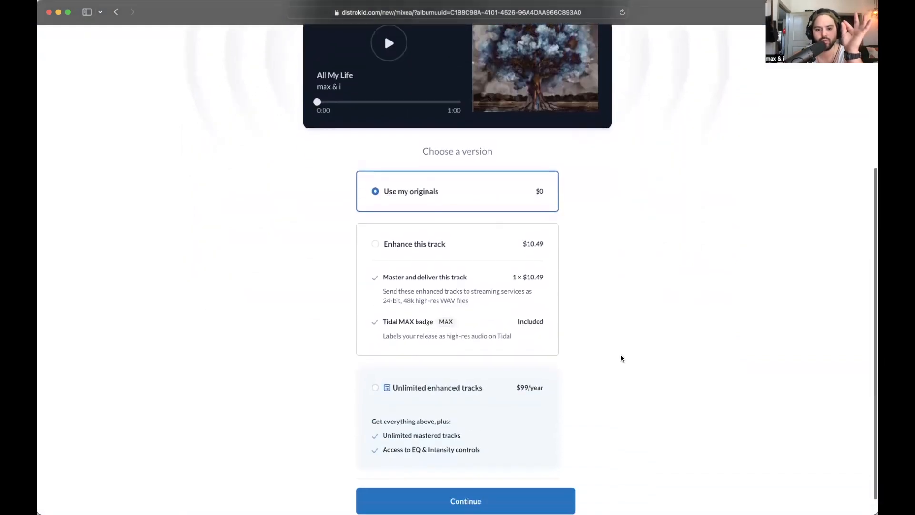
scroll(631, 366, "down", 1)
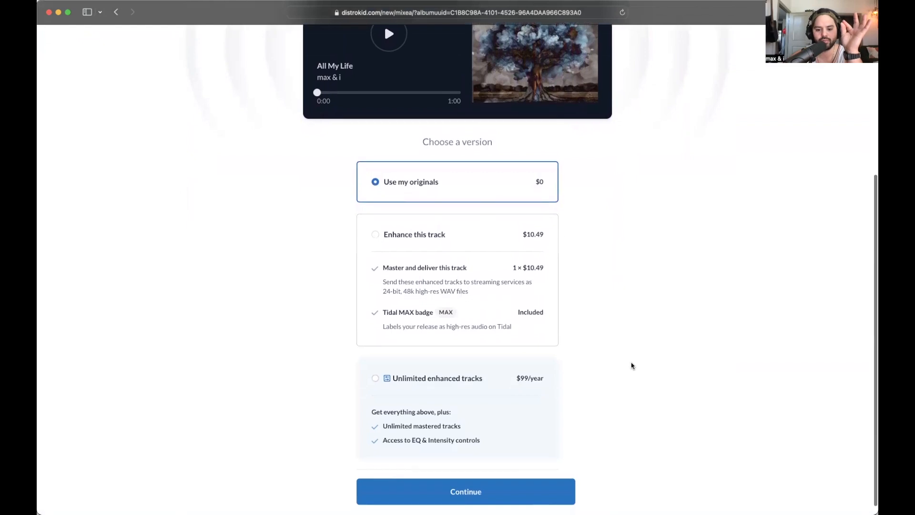
left_click(482, 482)
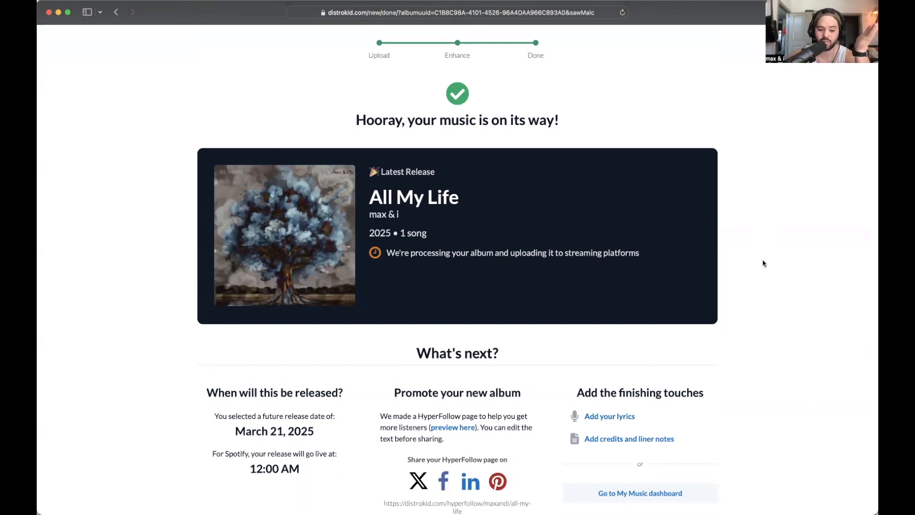
scroll(763, 263, "down", 5)
scroll(764, 333, "up", 4)
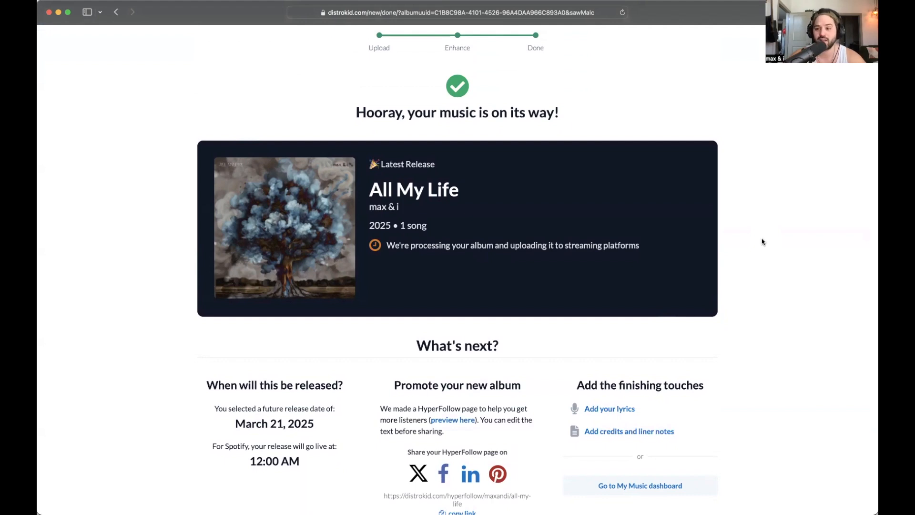
scroll(762, 242, "down", 5)
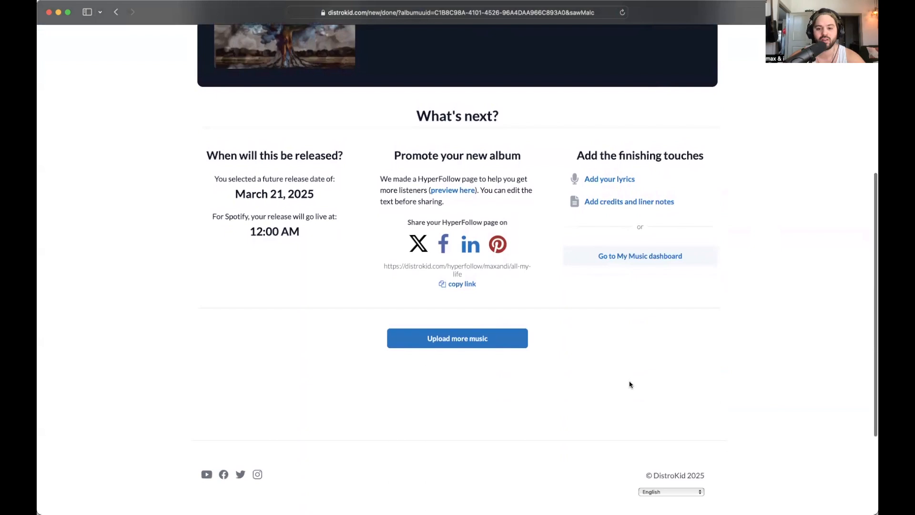
scroll(629, 382, "up", 6)
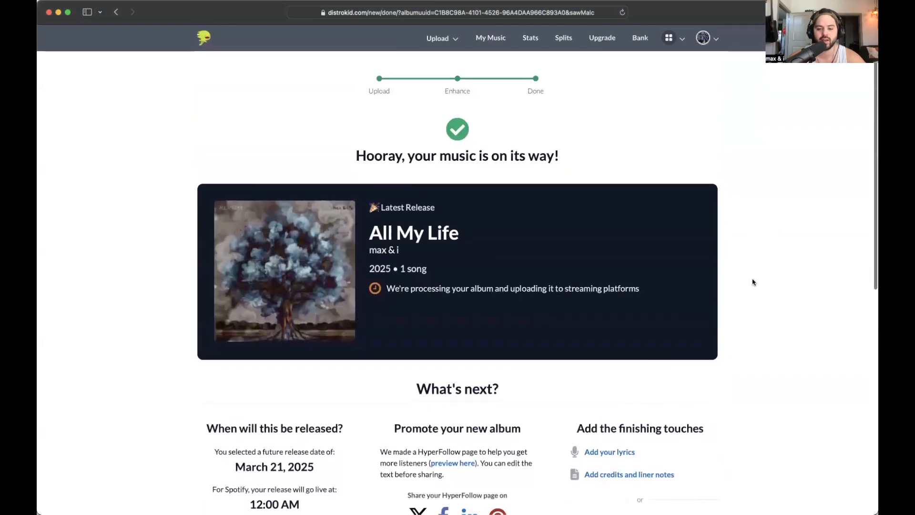
scroll(753, 282, "down", 2)
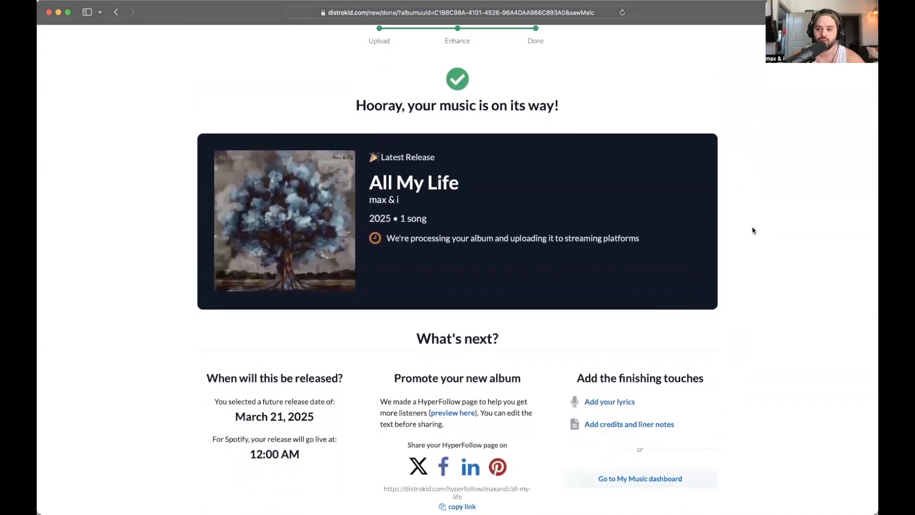